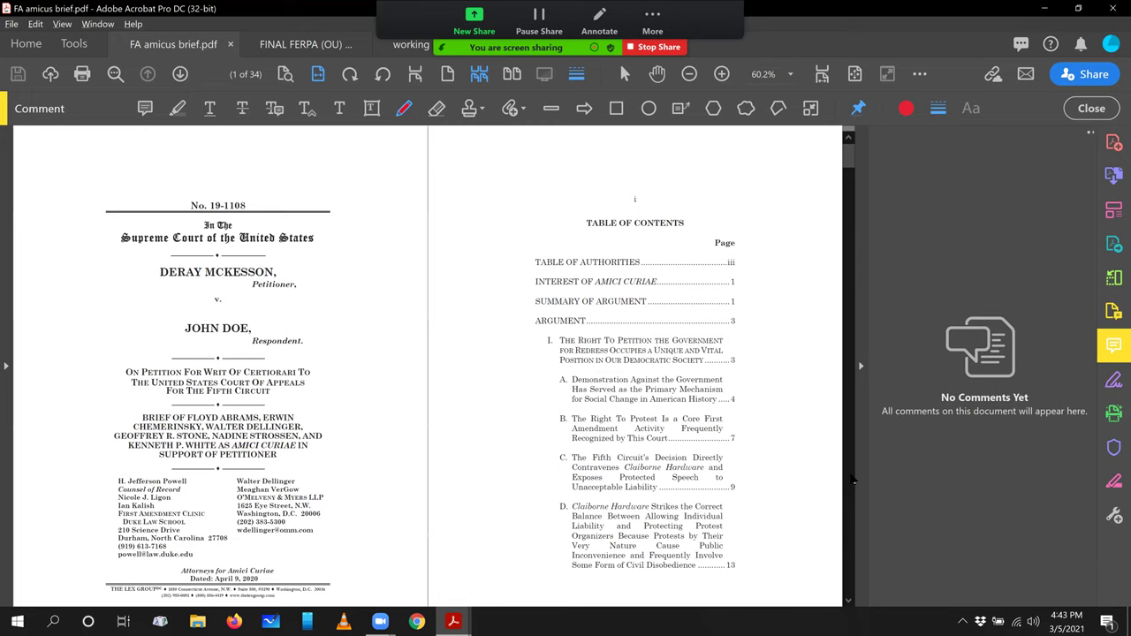
# Underline the sentence "The story of the United States is a story of dissent." on page 3 with the pencil.
pyautogui.scroll(-5, 852, 479)
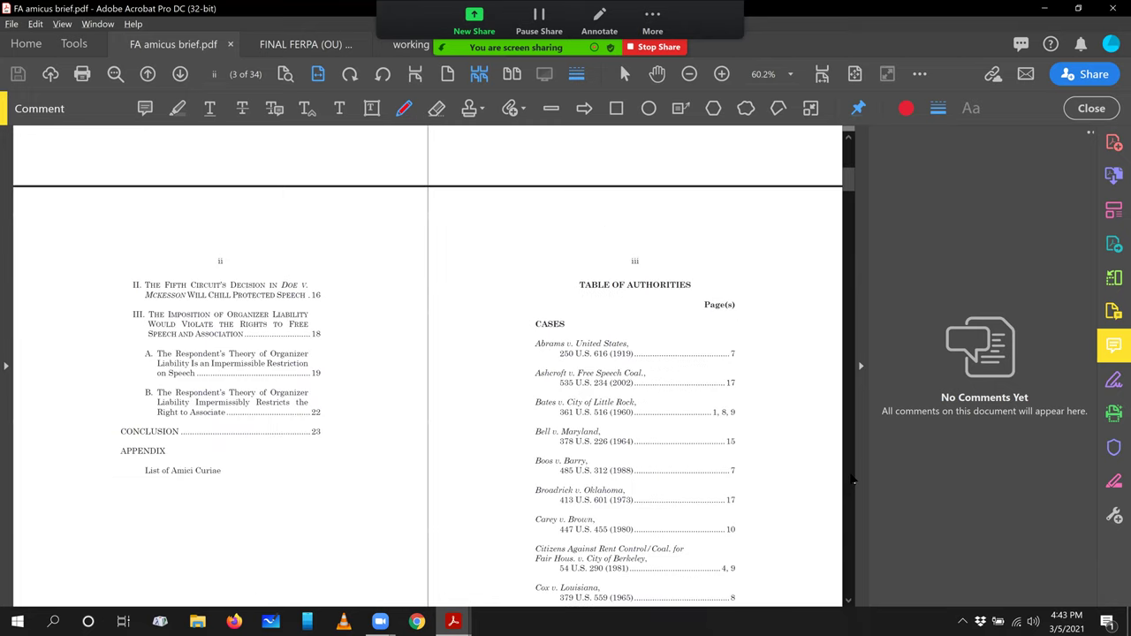
pyautogui.scroll(-5, 852, 480)
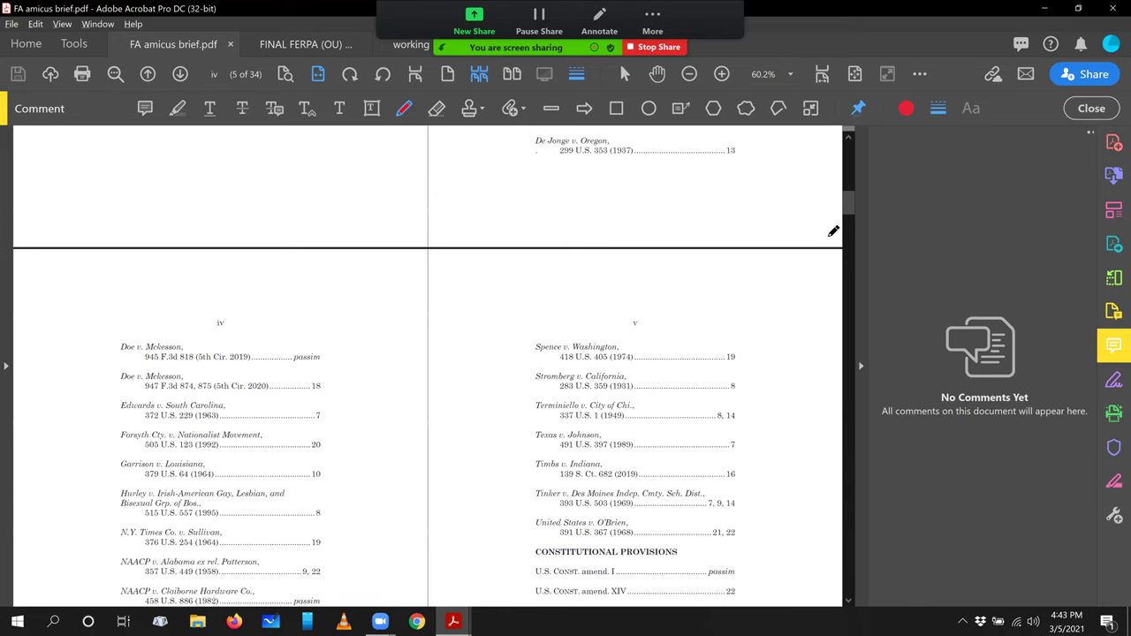
pyautogui.moveTo(844, 199); pyautogui.dragTo(846, 300)
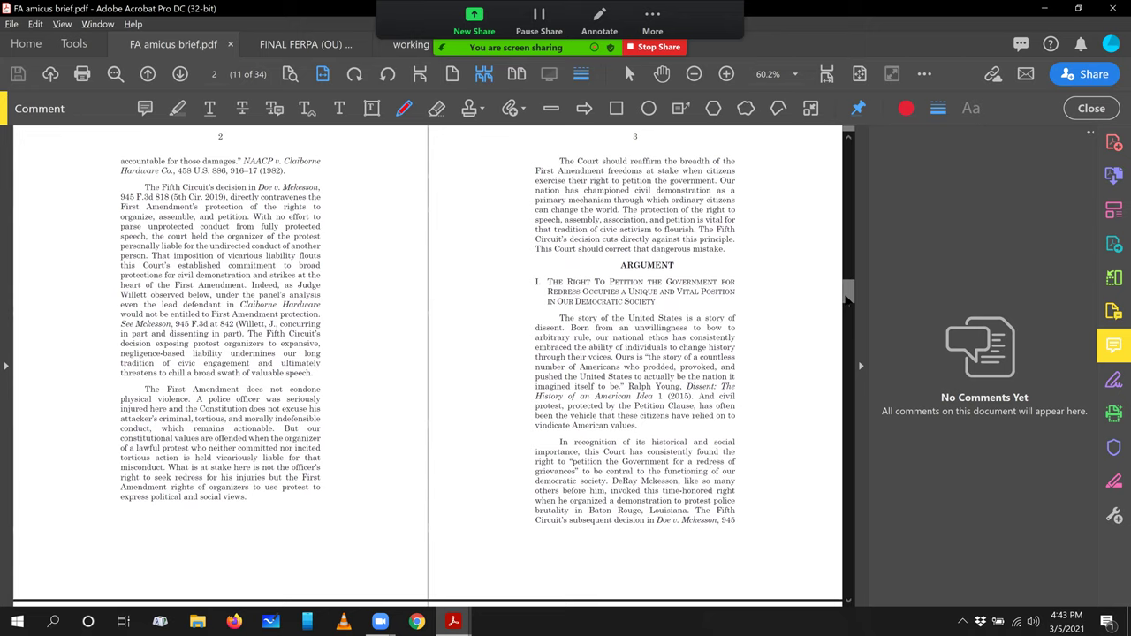
pyautogui.moveTo(572, 314)
pyautogui.mouseDown()
pyautogui.moveTo(558, 325)
pyautogui.moveTo(735, 318)
pyautogui.mouseUp()
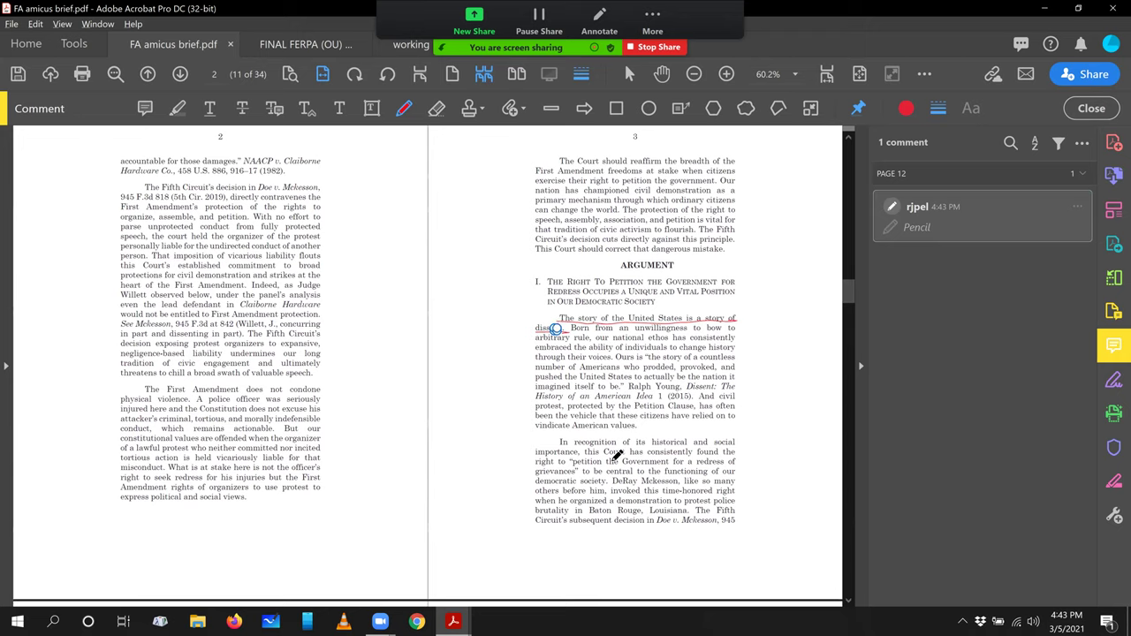
# Underline the sentence starting "In recognition of its historical and social importance" through "democratic society" on page 3.
pyautogui.moveTo(562, 442); pyautogui.dragTo(735, 442)
pyautogui.moveTo(535, 457); pyautogui.dragTo(734, 460)
pyautogui.moveTo(535, 470); pyautogui.dragTo(743, 463)
pyautogui.moveTo(540, 476); pyautogui.dragTo(742, 473)
pyautogui.moveTo(541, 481)
pyautogui.mouseDown()
pyautogui.moveTo(611, 481)
pyautogui.moveTo(580, 493)
pyautogui.mouseUp()
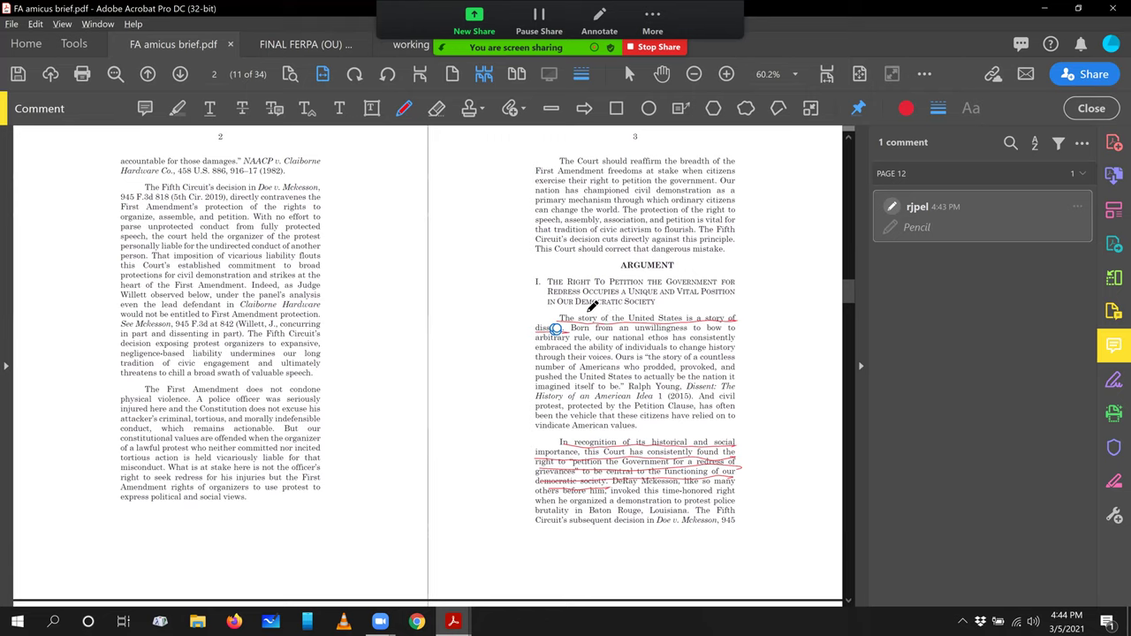
# Circle "story" and "is a" in the first underlined sentence, and "this Court" and "has consistently found" in the second.
pyautogui.moveTo(590, 309)
pyautogui.mouseDown()
pyautogui.moveTo(576, 318)
pyautogui.moveTo(606, 310)
pyautogui.mouseUp()
pyautogui.moveTo(690, 315)
pyautogui.mouseDown()
pyautogui.moveTo(700, 326)
pyautogui.moveTo(681, 324)
pyautogui.mouseUp()
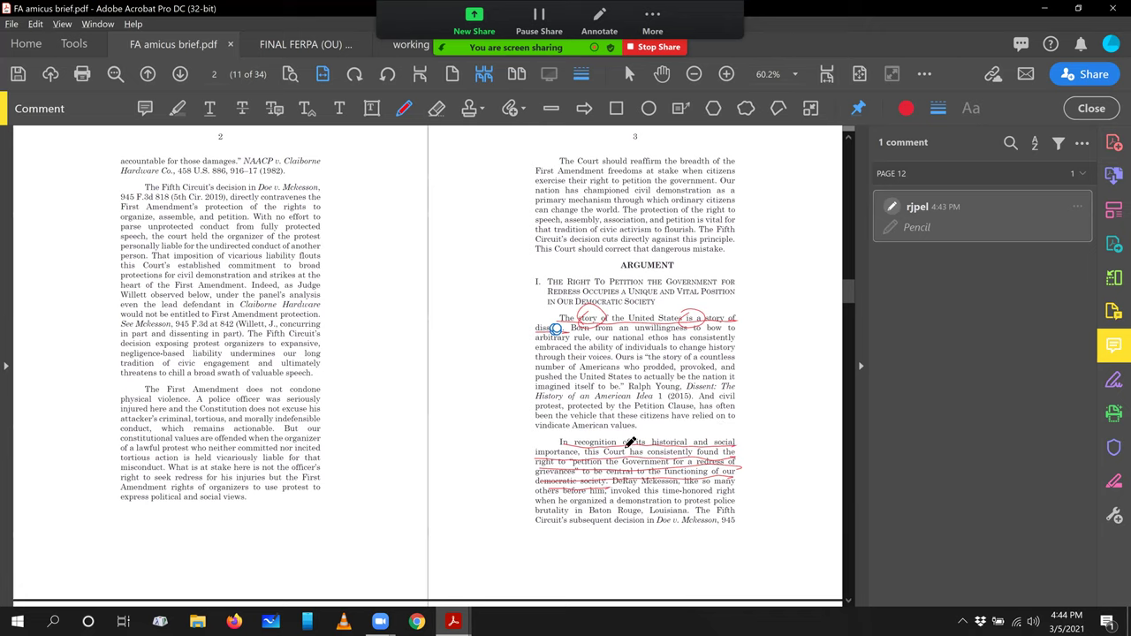
pyautogui.moveTo(586, 452)
pyautogui.mouseDown()
pyautogui.moveTo(699, 455)
pyautogui.moveTo(718, 444)
pyautogui.moveTo(657, 438)
pyautogui.moveTo(647, 456)
pyautogui.mouseUp()
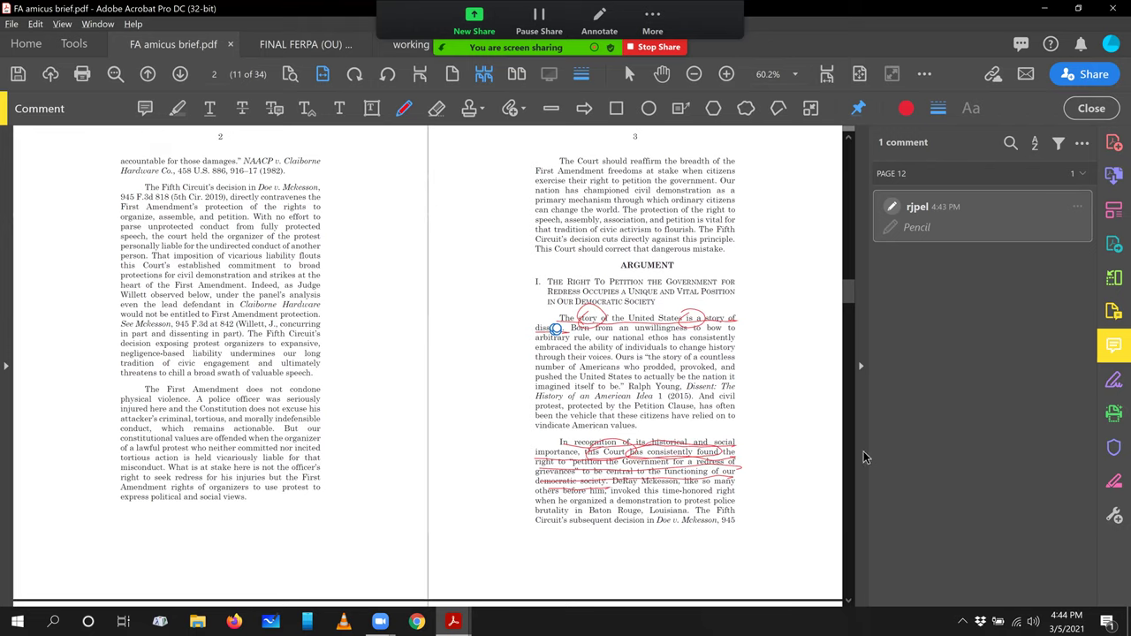
# Underline page 4's sentence "Social movements throughout our history have used assembly and demonstration to effect change" and mark "movements" and "have used".
pyautogui.scroll(-5, 851, 462)
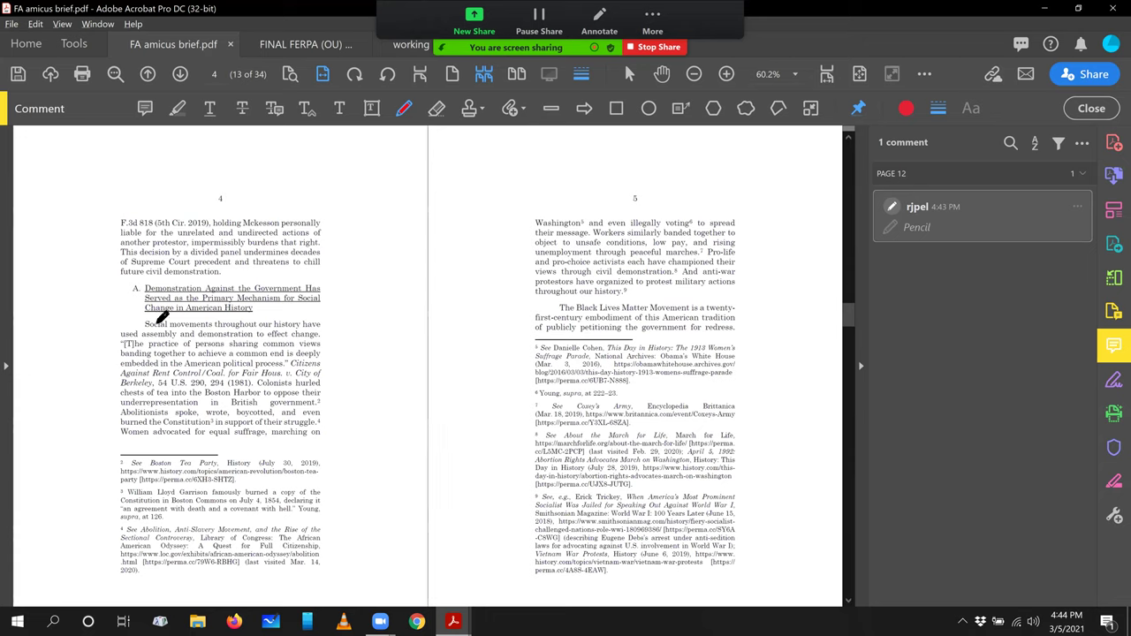
pyautogui.moveTo(149, 325); pyautogui.dragTo(322, 325)
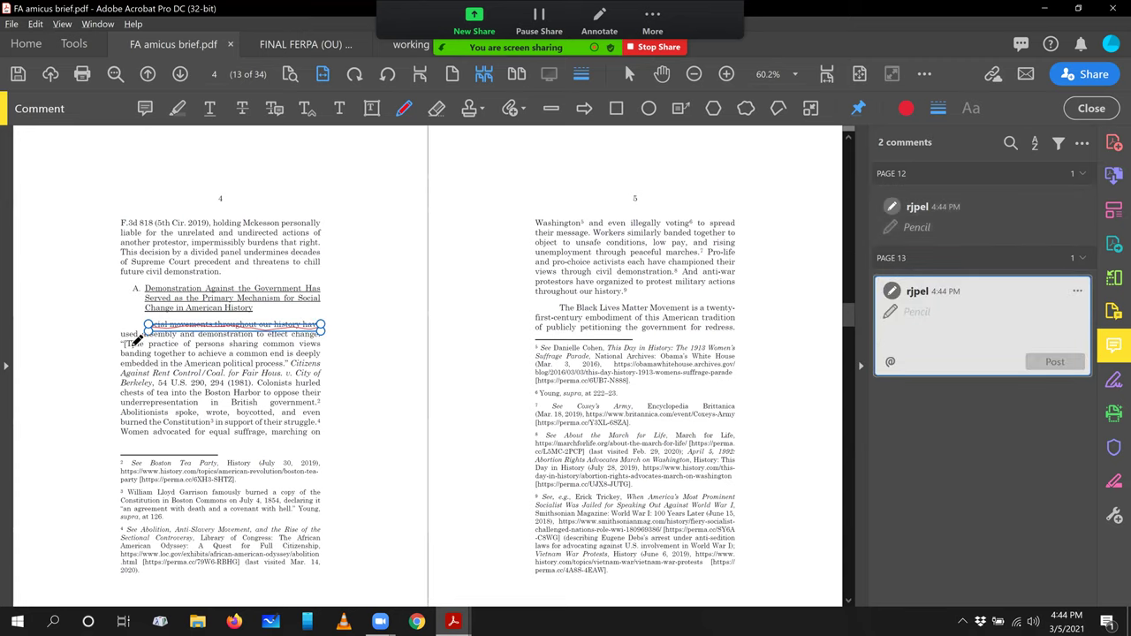
pyautogui.moveTo(128, 343); pyautogui.dragTo(323, 334)
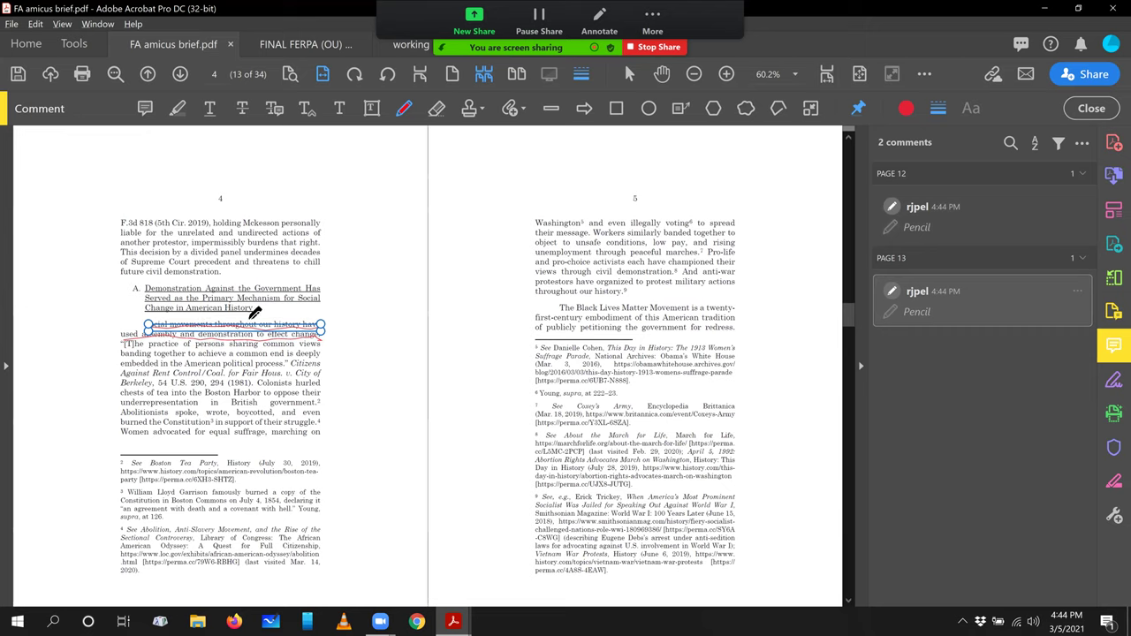
pyautogui.moveTo(203, 312)
pyautogui.mouseDown()
pyautogui.moveTo(177, 328)
pyautogui.moveTo(208, 306)
pyautogui.mouseUp()
pyautogui.moveTo(322, 311); pyautogui.dragTo(316, 322)
pyautogui.moveTo(148, 332); pyautogui.dragTo(123, 343)
# Underline page 5's sentence about the twenty-first-century embodiment of this American tradition, and circle "Black Lives Matter" and "is a".
pyautogui.moveTo(560, 315); pyautogui.dragTo(733, 315)
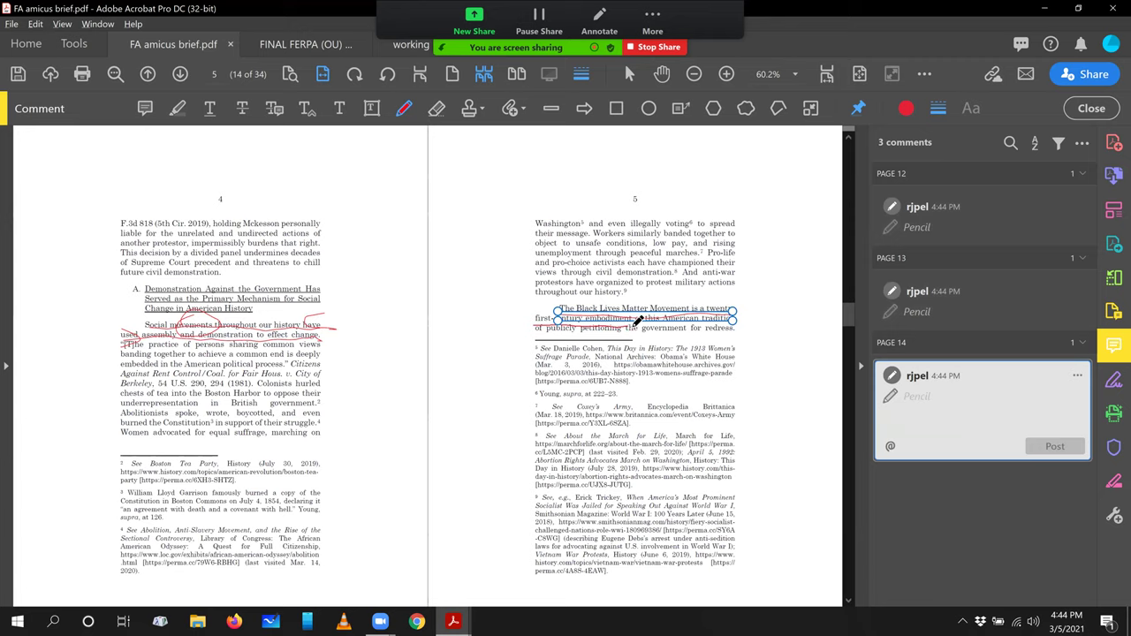
pyautogui.moveTo(643, 321); pyautogui.dragTo(715, 320)
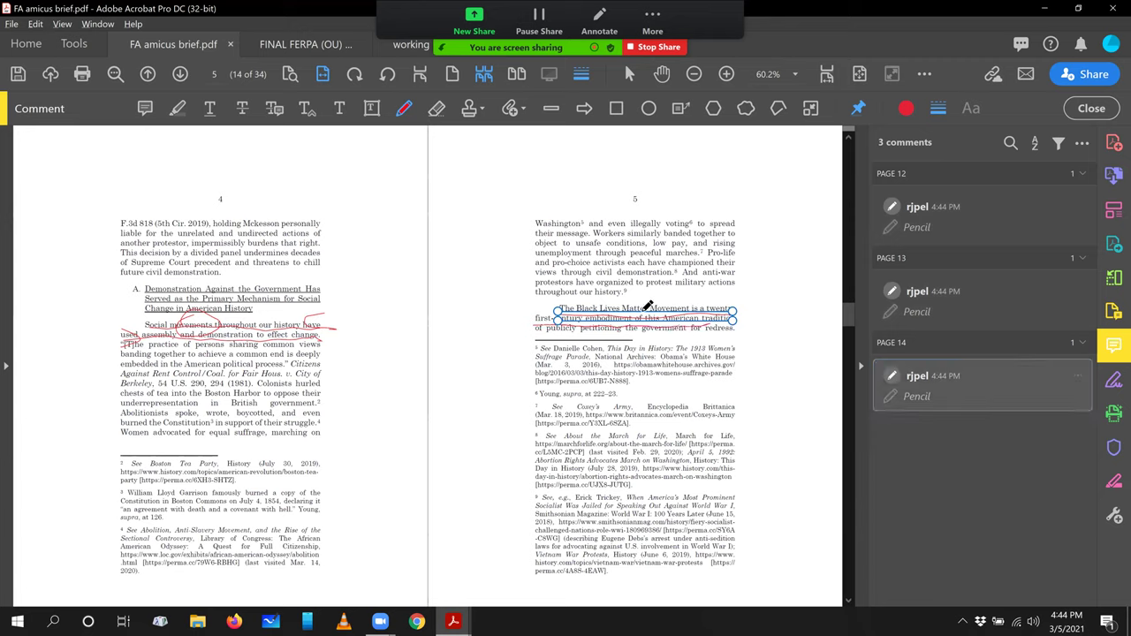
pyautogui.moveTo(576, 313); pyautogui.dragTo(644, 304)
pyautogui.moveTo(698, 305)
pyautogui.mouseDown()
pyautogui.moveTo(712, 307)
pyautogui.moveTo(682, 317)
pyautogui.mouseUp()
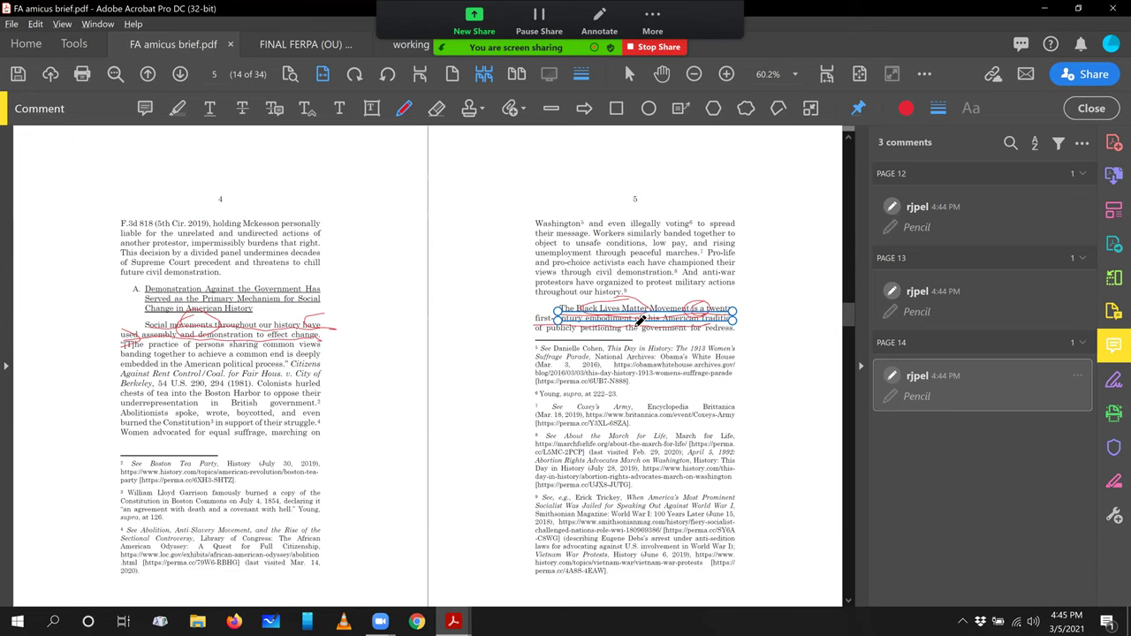
# Hide the comments list and, on page 6, underline the sentence starting "Civil protest formed the backbone", circling "protest" and "formed".
pyautogui.click(854, 439)
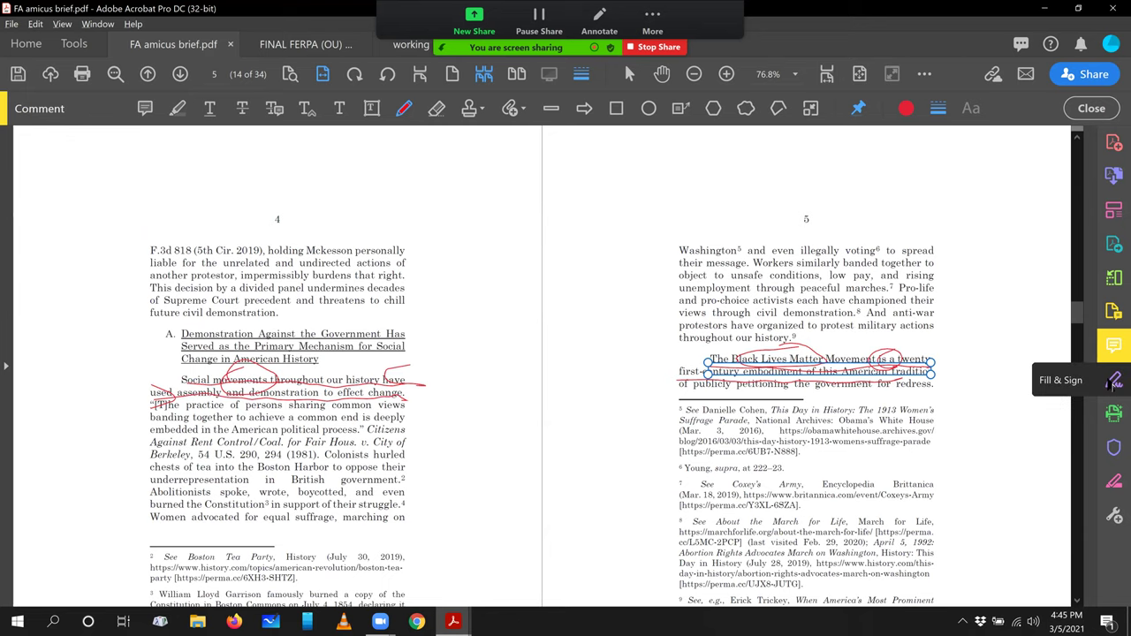
pyautogui.moveTo(1078, 311); pyautogui.dragTo(1080, 341)
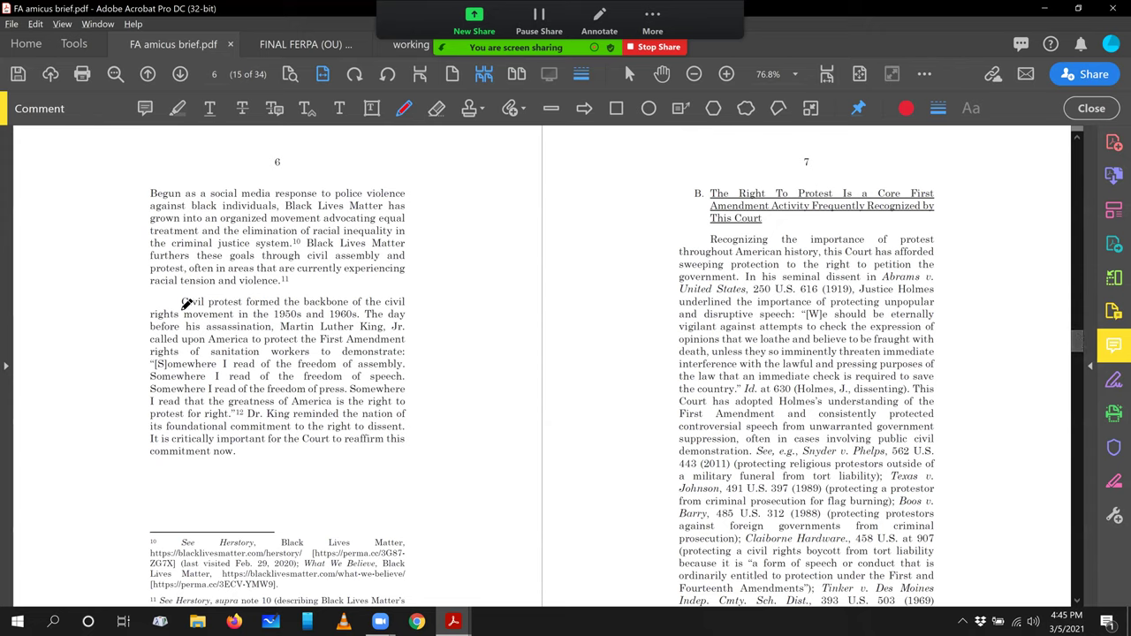
pyautogui.moveTo(181, 306); pyautogui.dragTo(409, 305)
pyautogui.moveTo(150, 316); pyautogui.dragTo(358, 316)
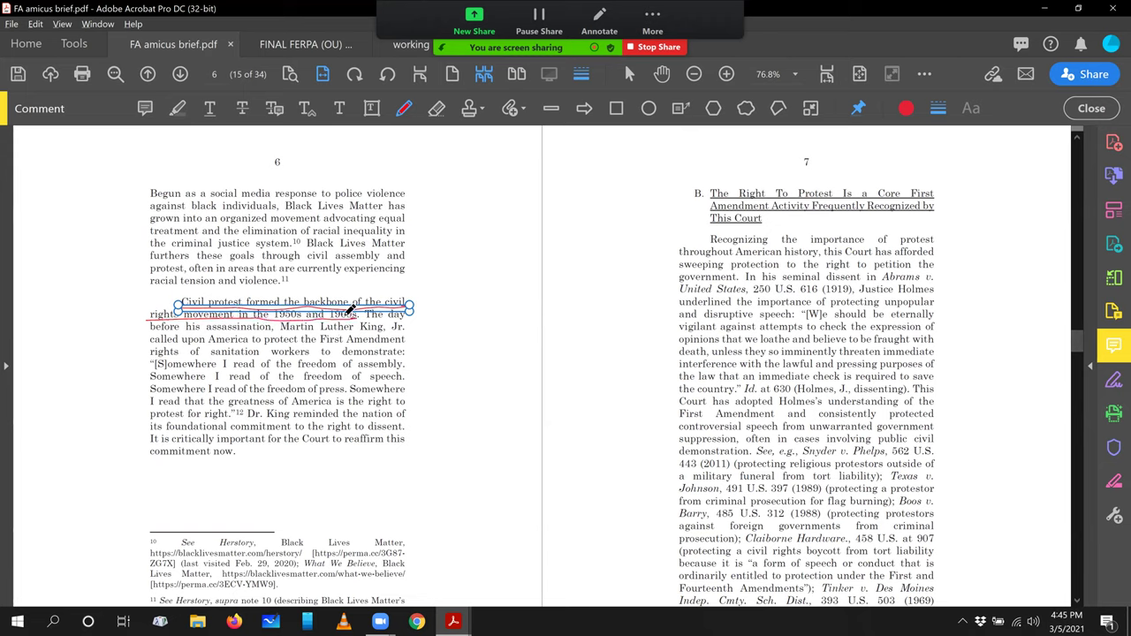
pyautogui.moveTo(227, 292)
pyautogui.mouseDown()
pyautogui.moveTo(203, 292)
pyautogui.moveTo(291, 297)
pyautogui.moveTo(252, 309)
pyautogui.moveTo(265, 306)
pyautogui.mouseUp()
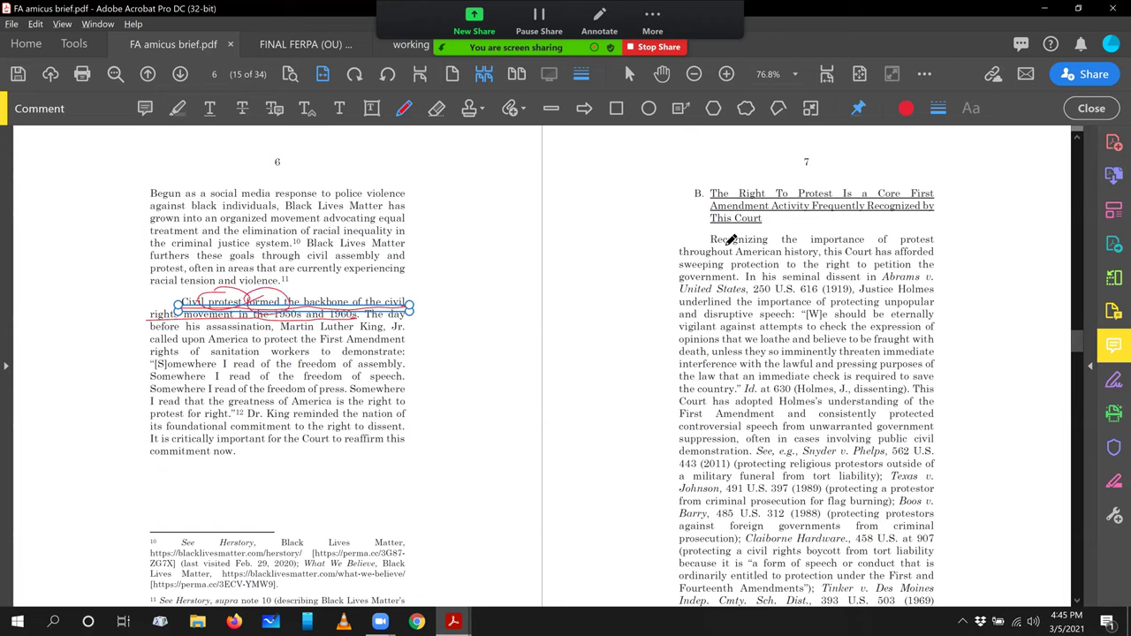
# Underline page 7's opening sentence starting "Recognizing the importance of protest" and circle "this Court" and "afforded".
pyautogui.moveTo(721, 243); pyautogui.dragTo(934, 241)
pyautogui.moveTo(680, 263)
pyautogui.mouseDown()
pyautogui.moveTo(934, 263)
pyautogui.moveTo(699, 265)
pyautogui.moveTo(806, 267)
pyautogui.mouseUp()
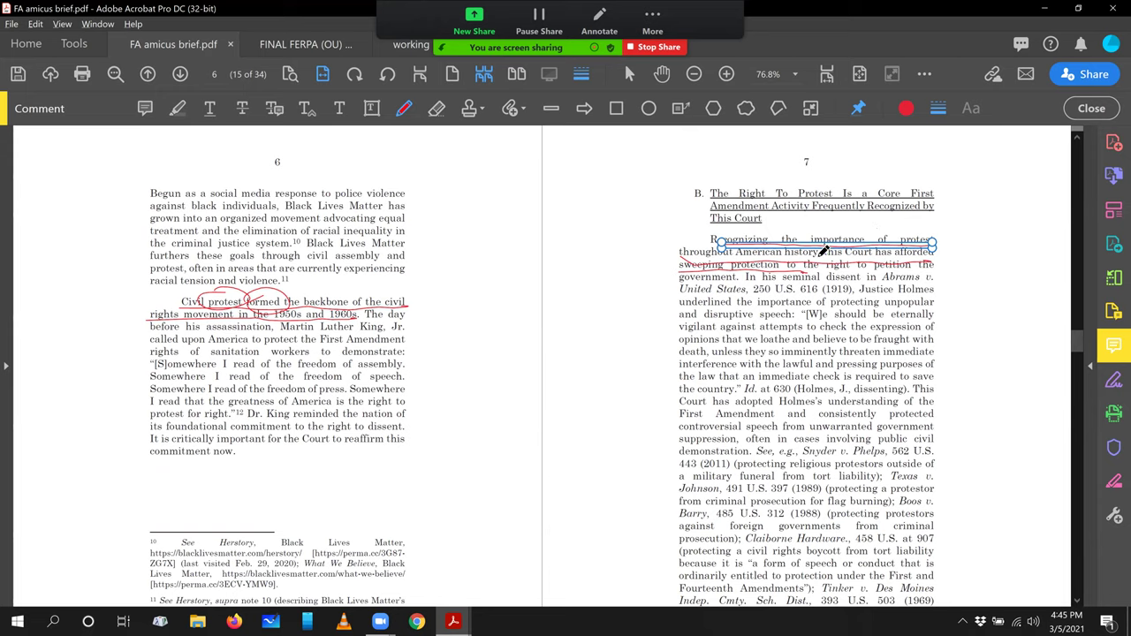
pyautogui.moveTo(834, 252)
pyautogui.mouseDown()
pyautogui.moveTo(865, 241)
pyautogui.moveTo(929, 245)
pyautogui.moveTo(914, 256)
pyautogui.moveTo(943, 240)
pyautogui.moveTo(887, 260)
pyautogui.mouseUp()
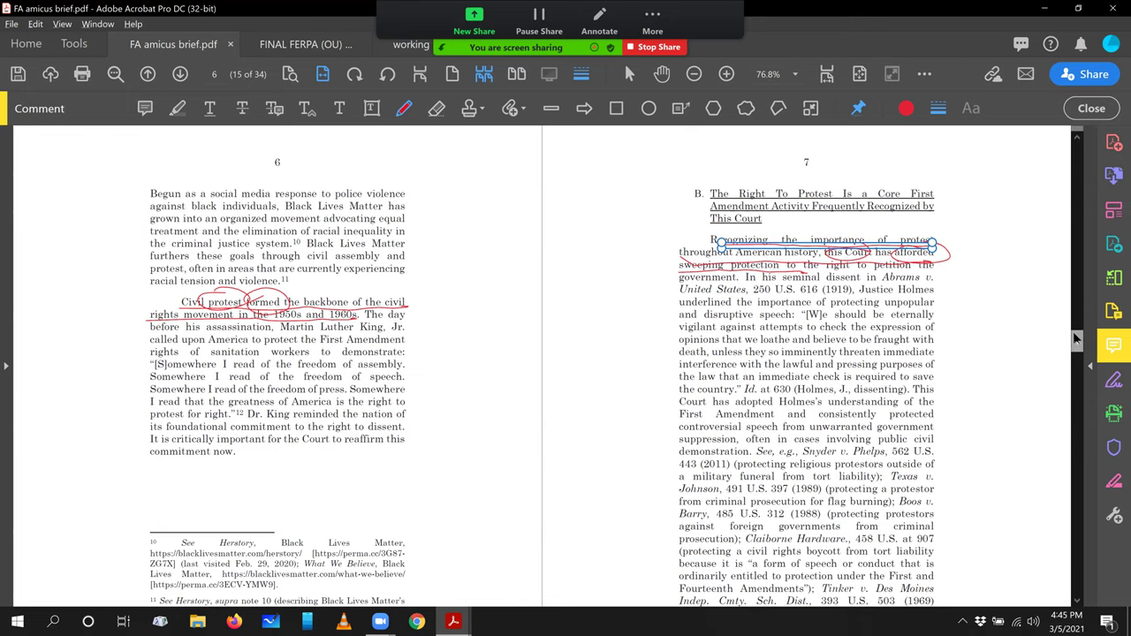
# Return to page 3 and draw a short margin dash beside each of the two underlined sentences.
pyautogui.moveTo(1076, 338); pyautogui.dragTo(1074, 290)
pyautogui.scroll(-2, 1074, 291)
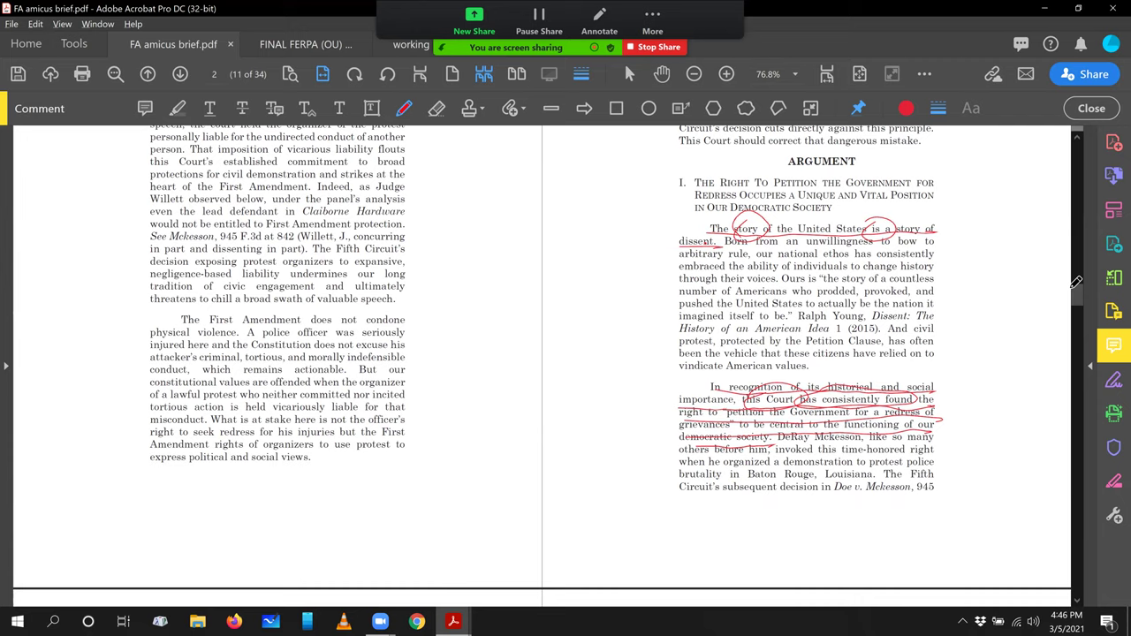
pyautogui.moveTo(669, 236); pyautogui.dragTo(649, 238)
pyautogui.moveTo(670, 387); pyautogui.dragTo(692, 386)
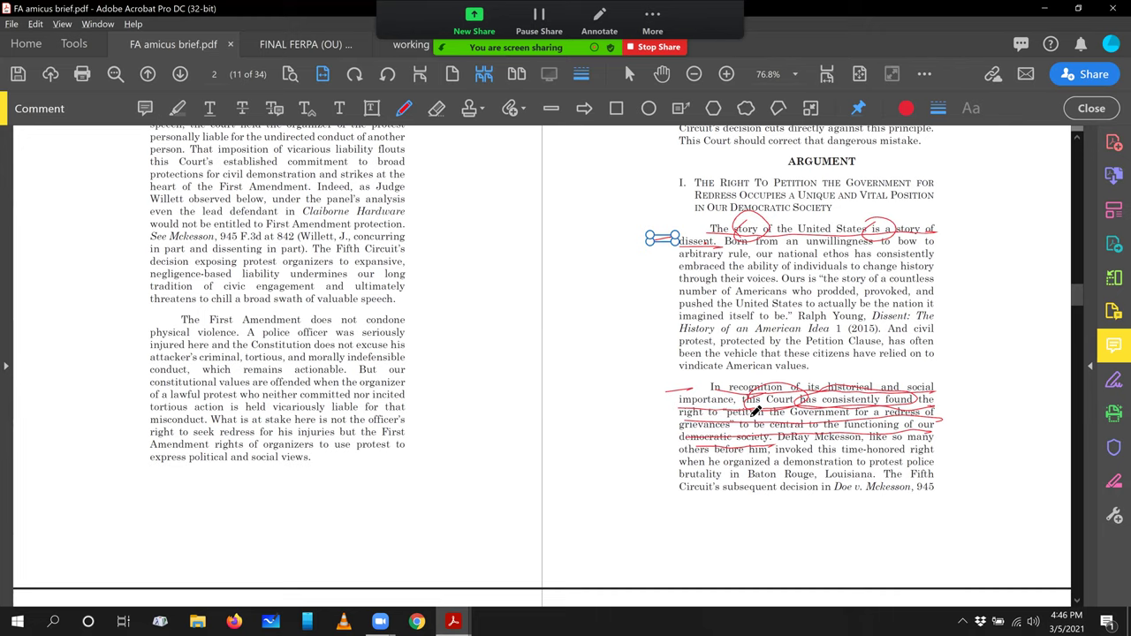
# Review the underlined topic sentences and circled subjects and verbs across pages 3 to 7 of the brief.
pyautogui.rightClick(1076, 302)
pyautogui.rightClick(1076, 301)
pyautogui.rightClick(1077, 302)
pyautogui.rightClick(1076, 302)
pyautogui.rightClick(1076, 302)
pyautogui.click(1076, 312)
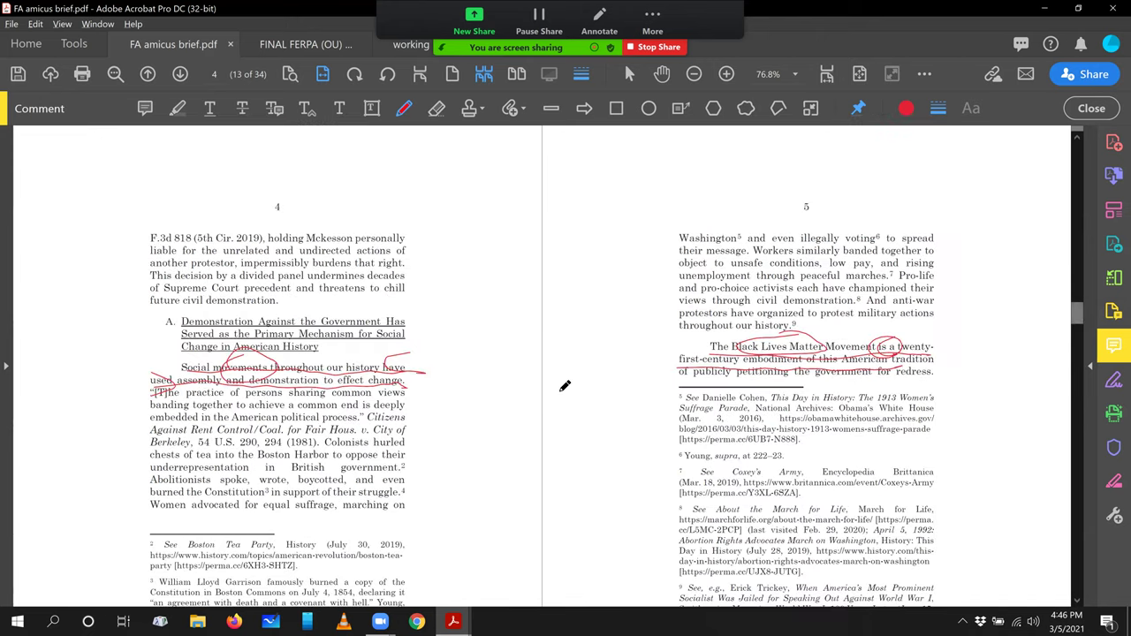
pyautogui.moveTo(1077, 324); pyautogui.dragTo(1076, 325)
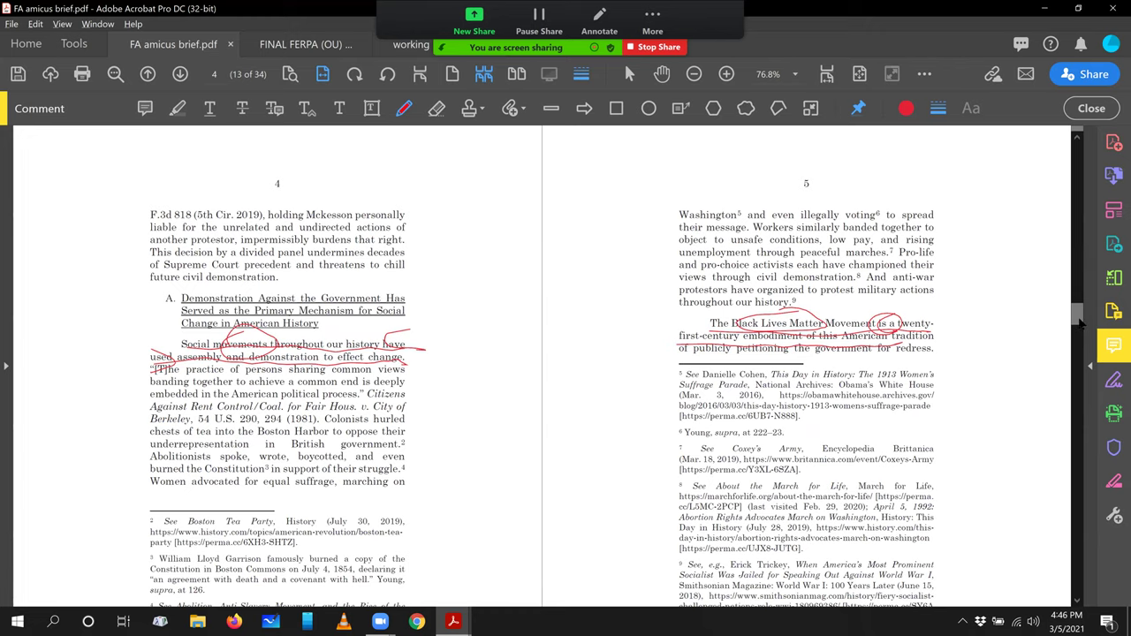
pyautogui.moveTo(1079, 325); pyautogui.dragTo(1077, 346)
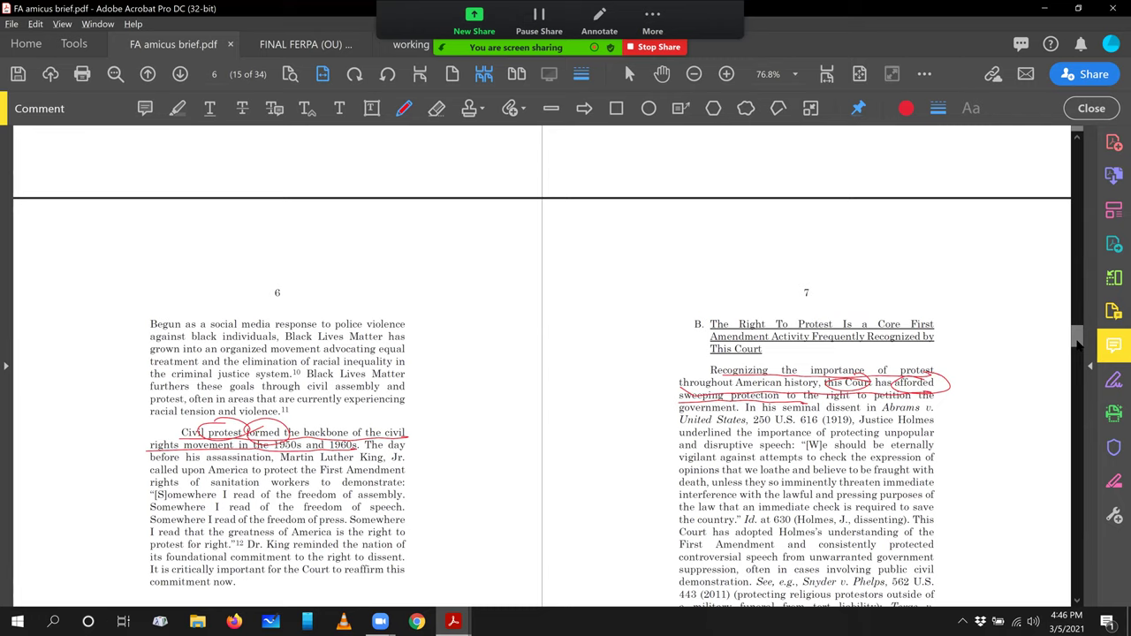
pyautogui.moveTo(1076, 347)
pyautogui.mouseDown()
pyautogui.moveTo(1075, 301)
pyautogui.moveTo(1067, 351)
pyautogui.mouseUp()
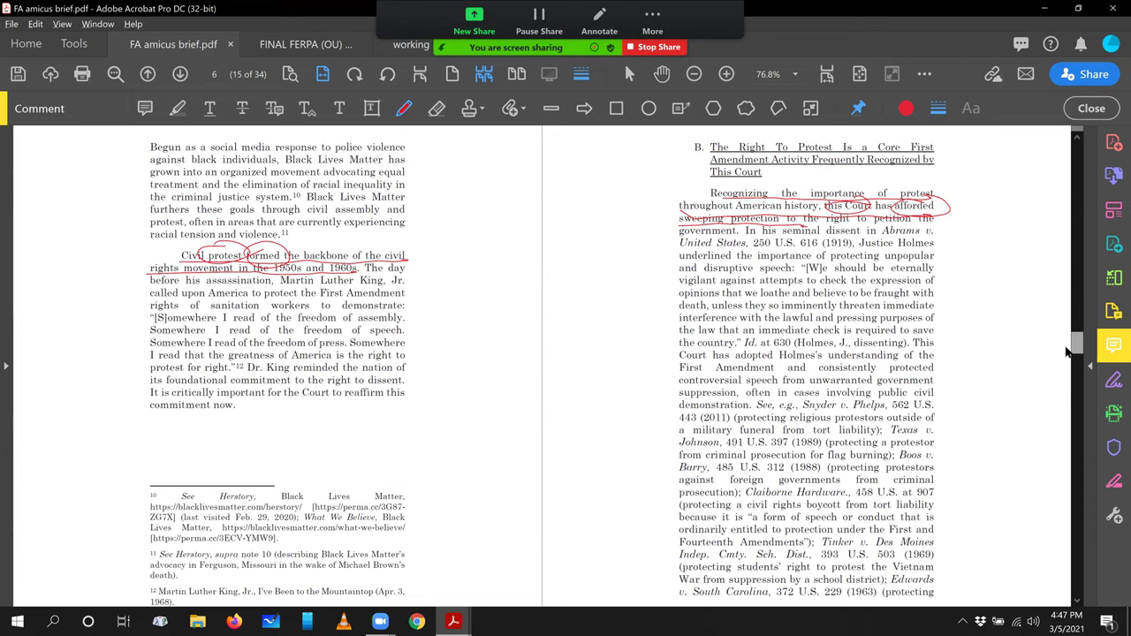
pyautogui.moveTo(1076, 345); pyautogui.dragTo(1070, 307)
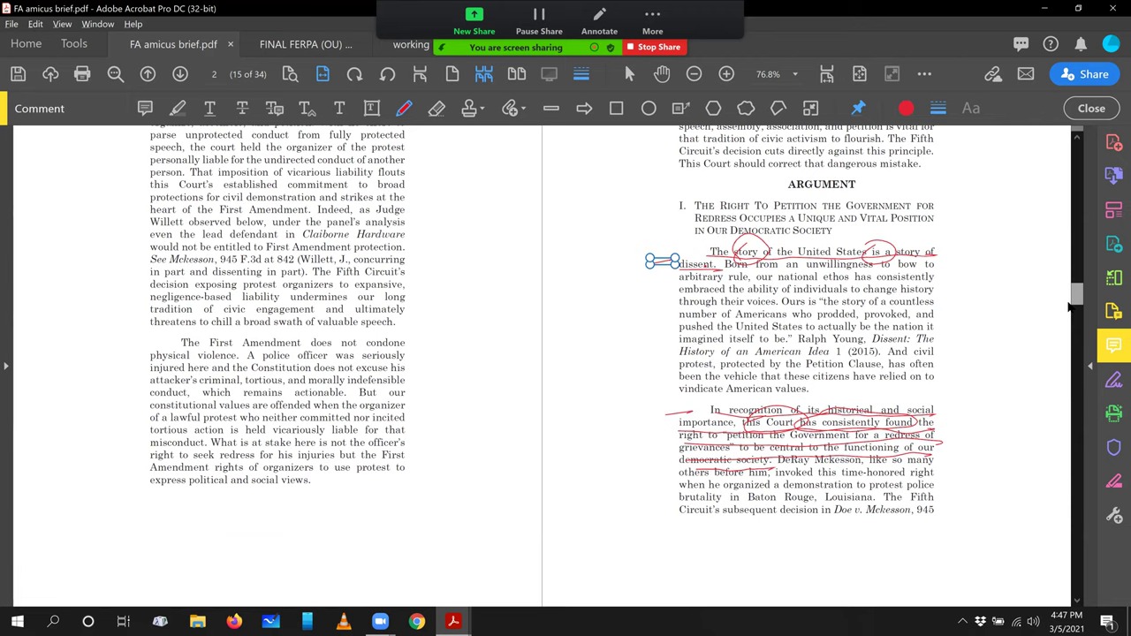
pyautogui.moveTo(1071, 307); pyautogui.dragTo(1076, 343)
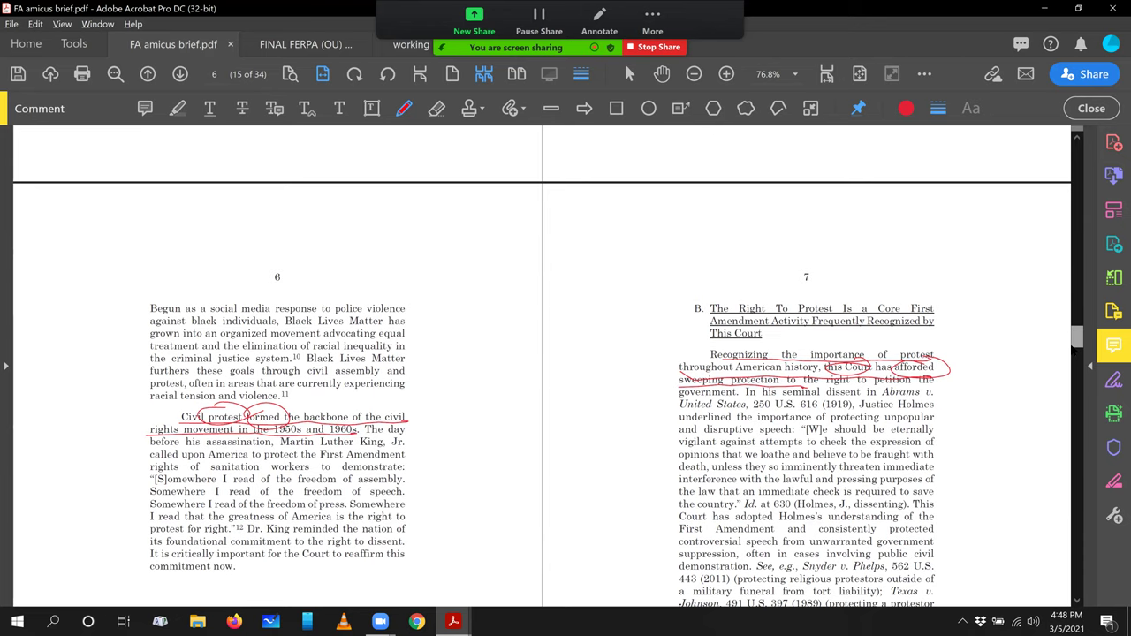
pyautogui.moveTo(1076, 344); pyautogui.dragTo(1076, 346)
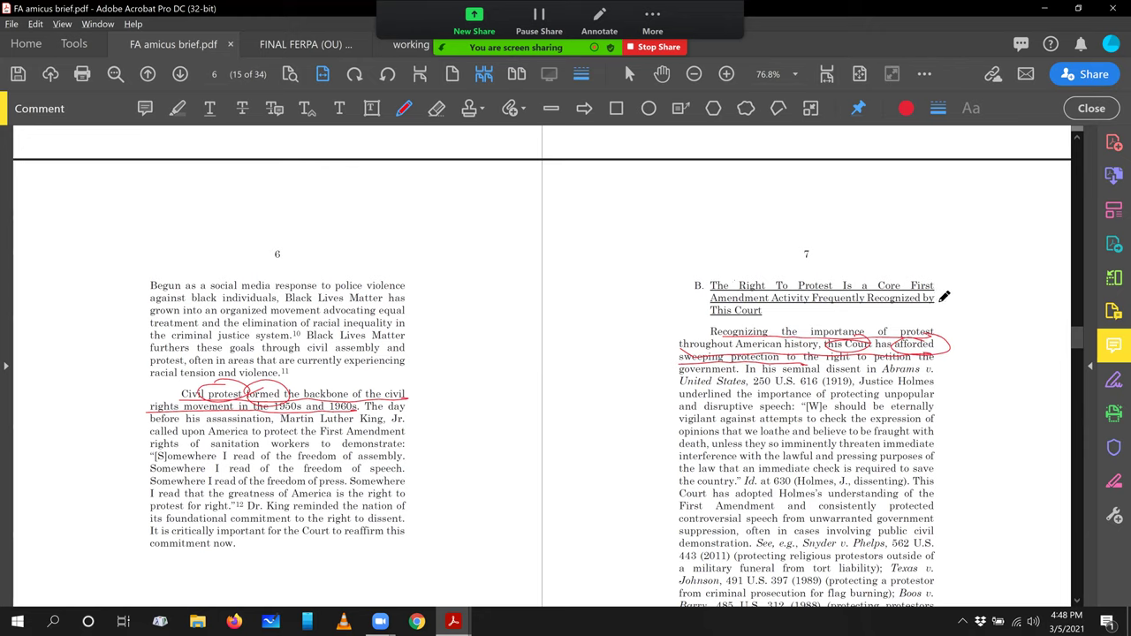
pyautogui.moveTo(1076, 347); pyautogui.dragTo(1077, 294)
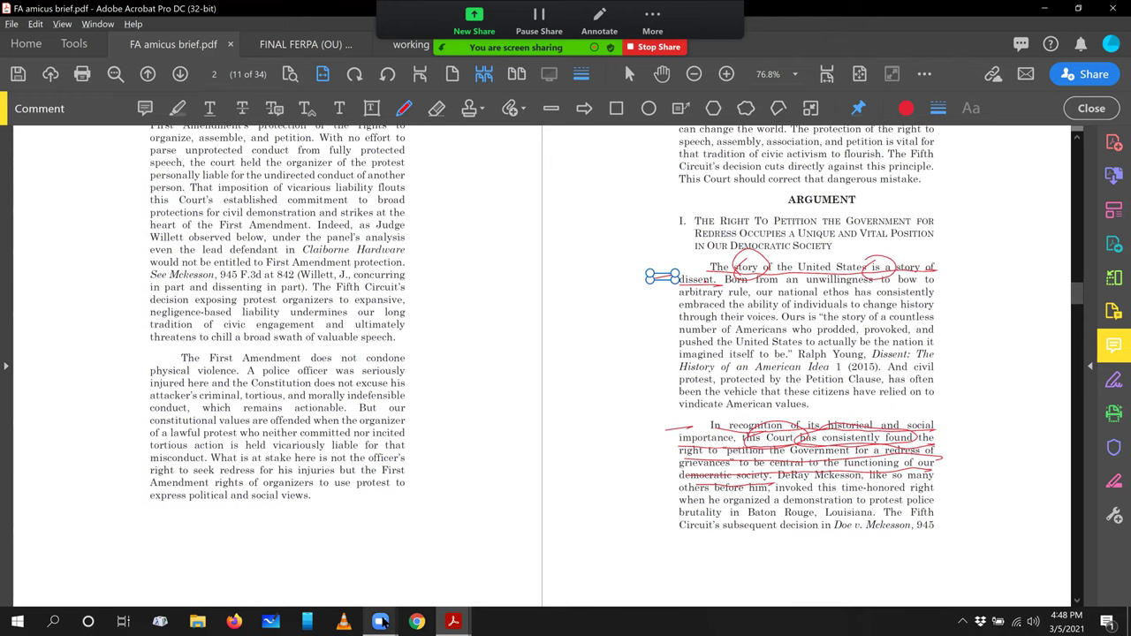
# Switch to the Zoom meeting and share the Acrobat window showing FA amicus brief.pdf.
pyautogui.moveTo(380, 621)
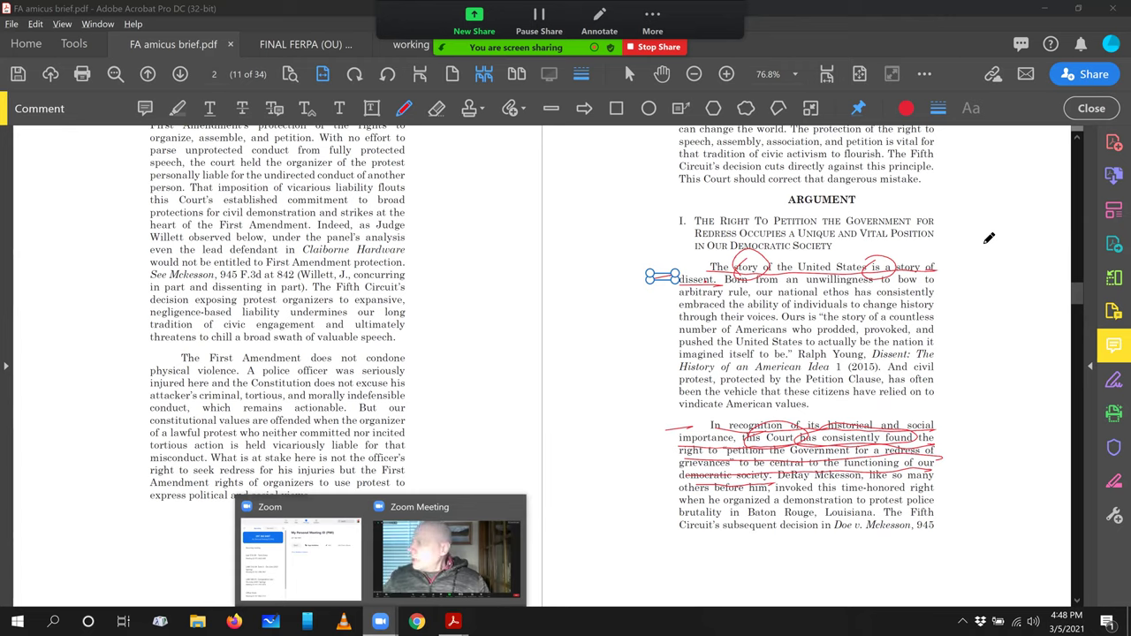
pyautogui.click(447, 552)
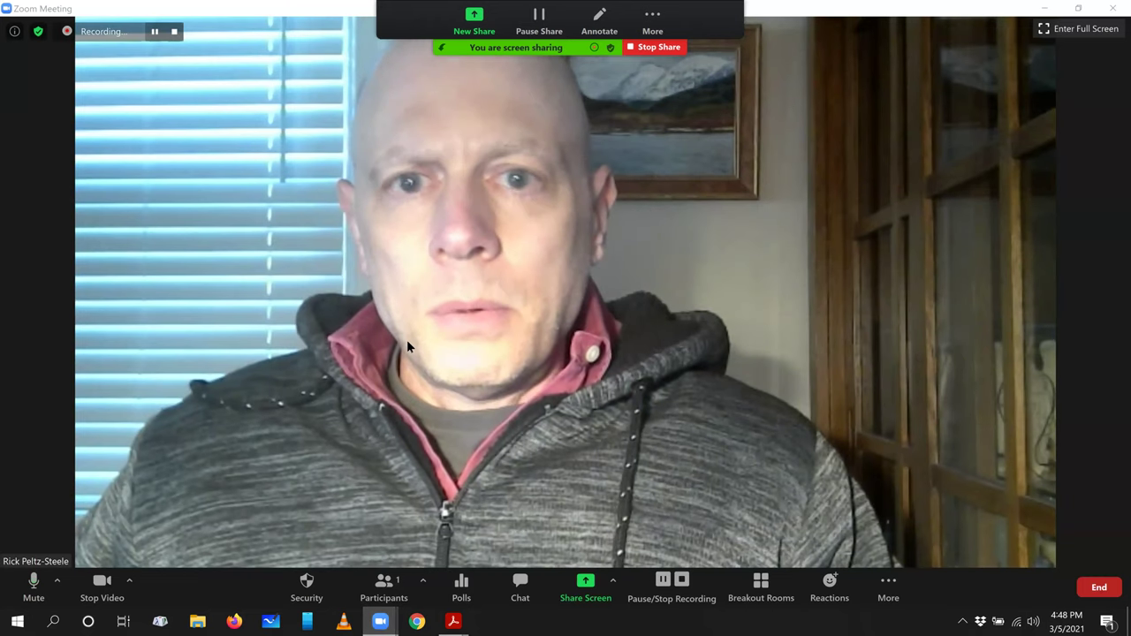
pyautogui.click(153, 32)
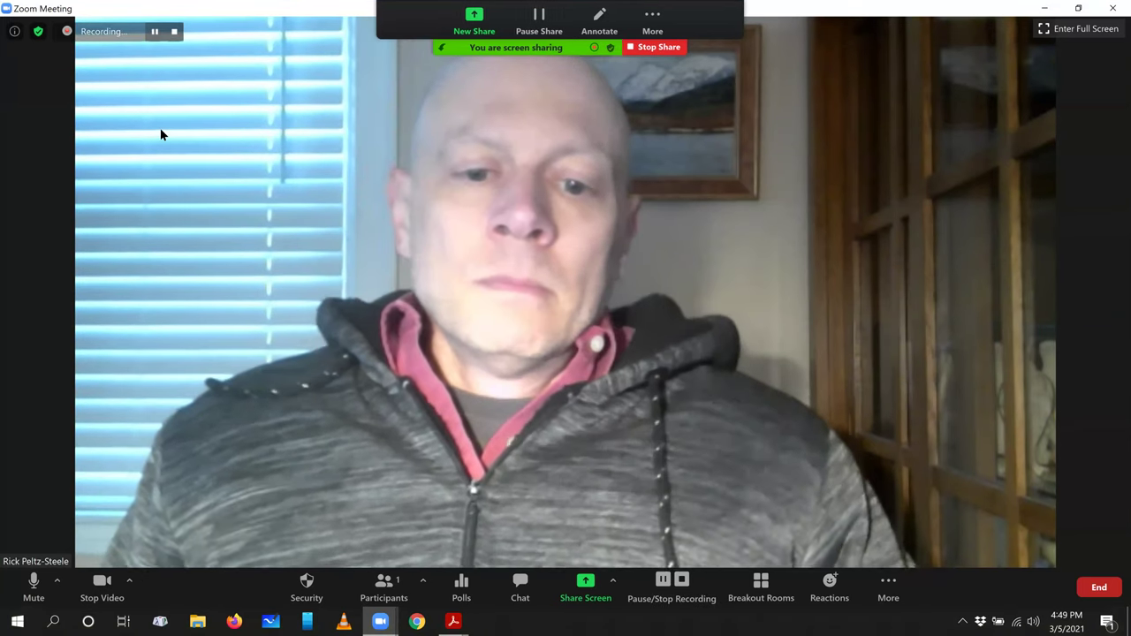
pyautogui.click(579, 580)
pyautogui.click(301, 386)
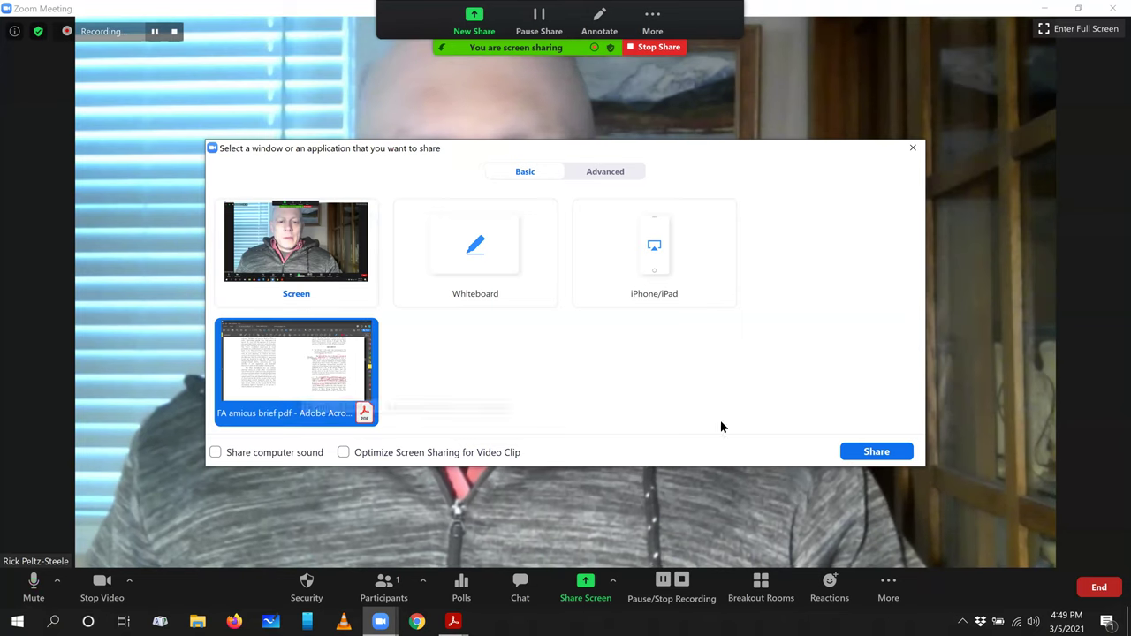
pyautogui.click(877, 453)
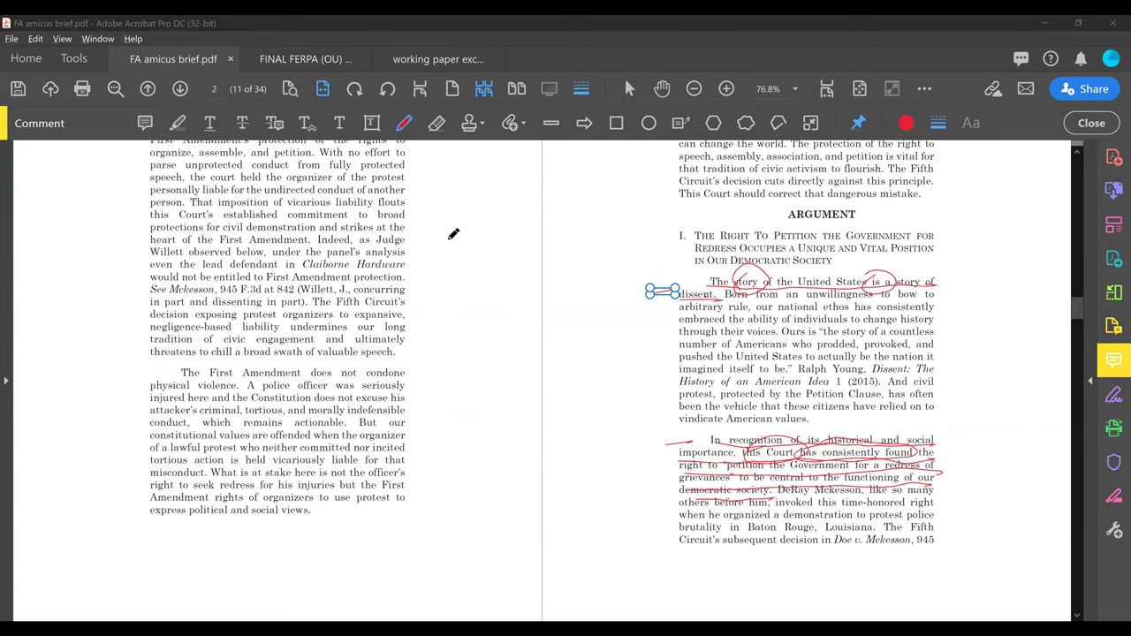
# Sketch a frame in the margin beside page 2's first paragraph, label A and B above and below it, and link matching letters with arrows.
pyautogui.moveTo(422, 237)
pyautogui.mouseDown()
pyautogui.moveTo(521, 221)
pyautogui.moveTo(539, 243)
pyautogui.mouseUp()
pyautogui.moveTo(426, 239)
pyautogui.mouseDown()
pyautogui.moveTo(530, 220)
pyautogui.moveTo(537, 250)
pyautogui.mouseUp()
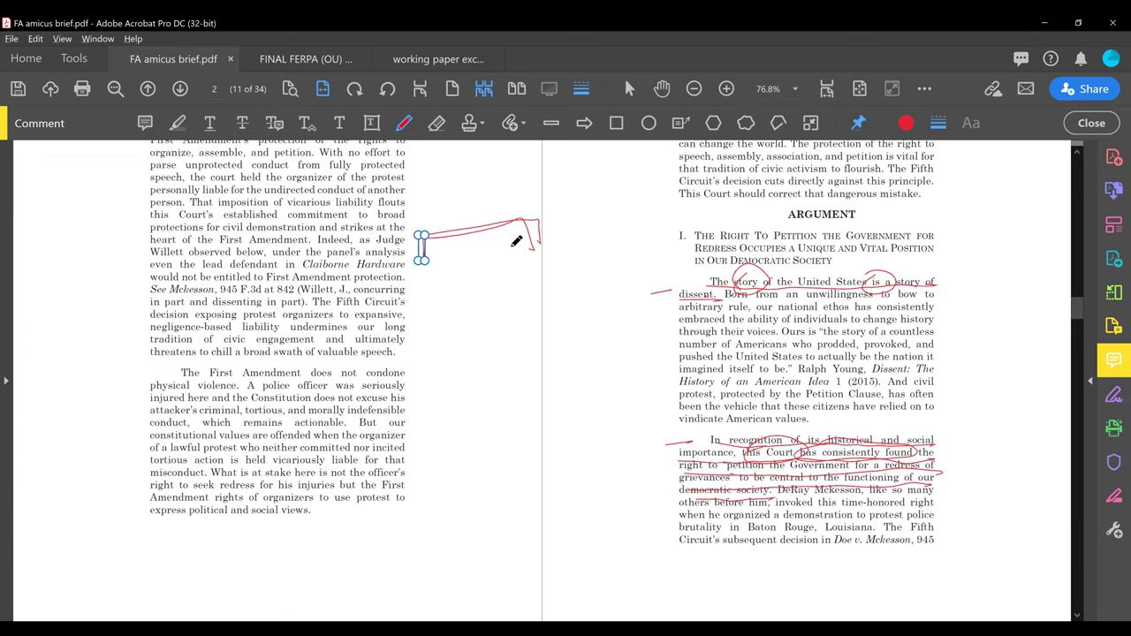
pyautogui.moveTo(422, 288)
pyautogui.mouseDown()
pyautogui.moveTo(430, 272)
pyautogui.moveTo(440, 287)
pyautogui.moveTo(538, 270)
pyautogui.mouseUp()
pyautogui.moveTo(441, 224)
pyautogui.mouseDown()
pyautogui.moveTo(466, 210)
pyautogui.moveTo(466, 221)
pyautogui.moveTo(530, 221)
pyautogui.mouseUp()
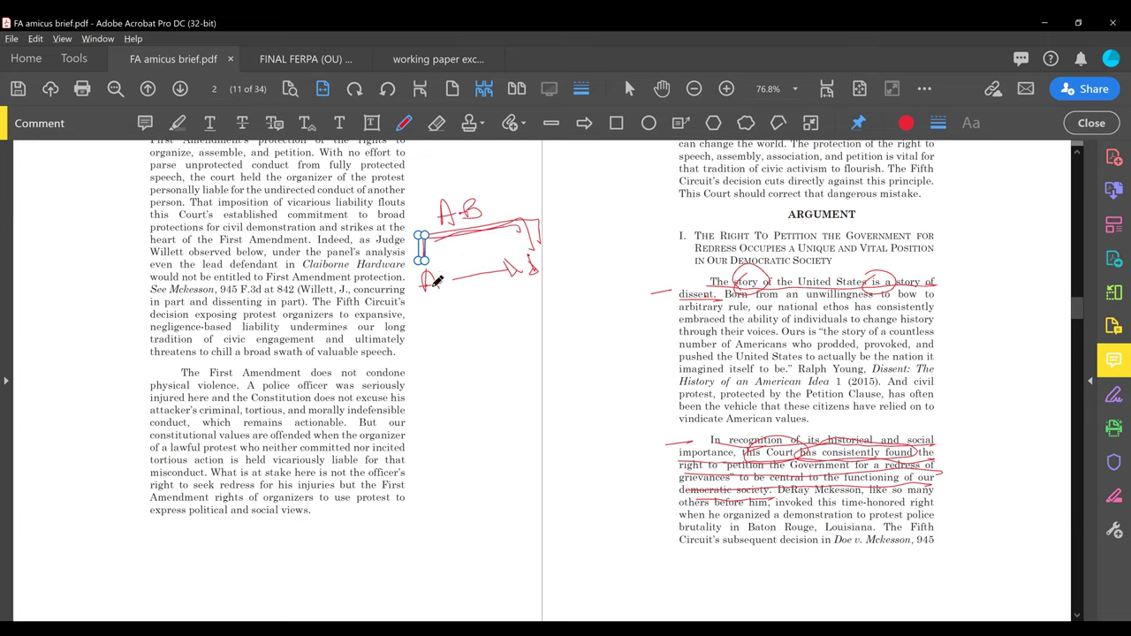
pyautogui.moveTo(427, 299); pyautogui.dragTo(530, 278)
pyautogui.moveTo(530, 261)
pyautogui.mouseDown()
pyautogui.moveTo(535, 218)
pyautogui.moveTo(481, 190)
pyautogui.moveTo(476, 204)
pyautogui.moveTo(493, 209)
pyautogui.mouseUp()
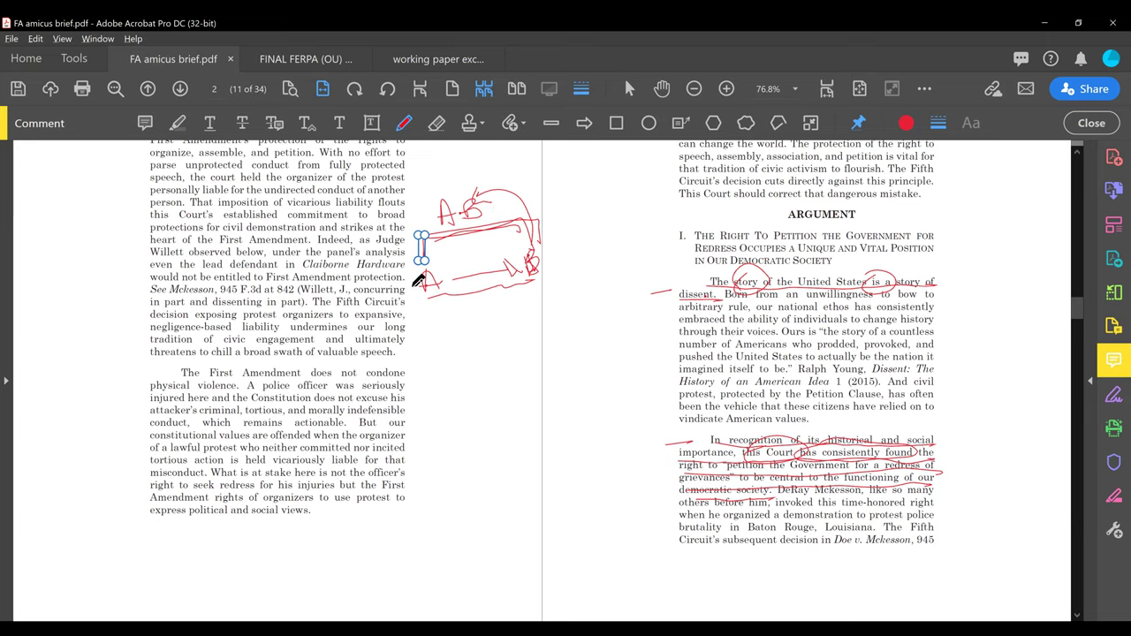
pyautogui.moveTo(414, 279)
pyautogui.mouseDown()
pyautogui.moveTo(440, 206)
pyautogui.moveTo(428, 199)
pyautogui.moveTo(444, 210)
pyautogui.mouseUp()
# On page 3, circle "Born", add short margin strokes beside the first topic sentence, and underline "the story of a countless number of Americans".
pyautogui.moveTo(721, 284)
pyautogui.mouseDown()
pyautogui.moveTo(746, 297)
pyautogui.moveTo(767, 283)
pyautogui.mouseUp()
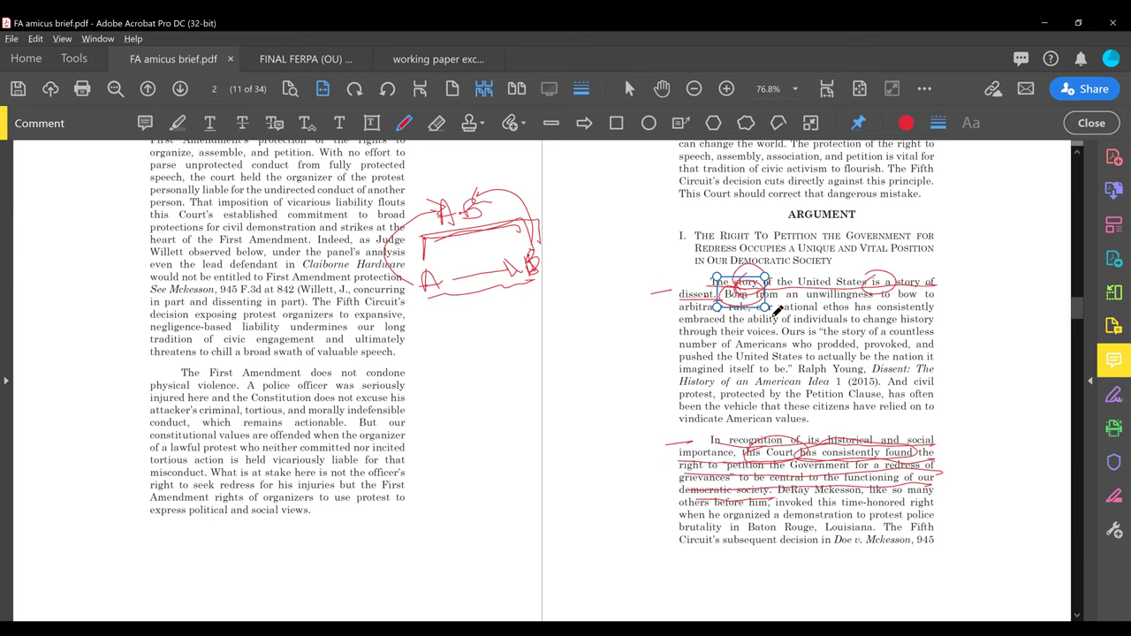
pyautogui.moveTo(973, 258)
pyautogui.mouseDown()
pyautogui.moveTo(948, 266)
pyautogui.moveTo(980, 287)
pyautogui.mouseUp()
pyautogui.moveTo(781, 330); pyautogui.dragTo(920, 328)
pyautogui.moveTo(680, 346); pyautogui.dragTo(790, 346)
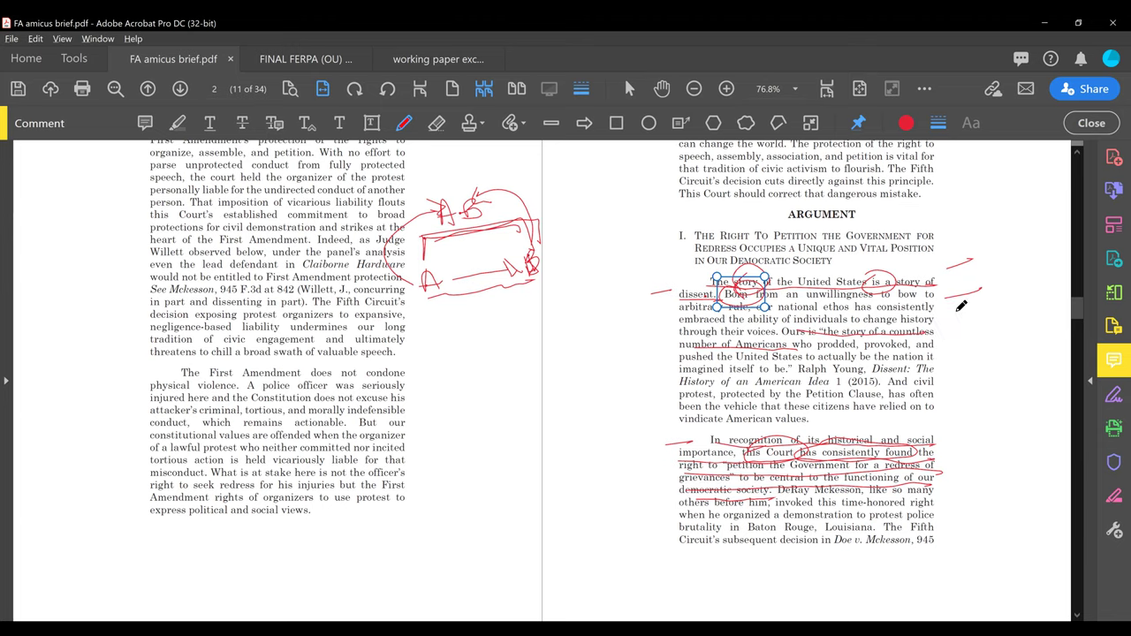
# Underline "vehicle that these citizens have" and "American values", mark "has", and draw downward arrows beside page 3's first Argument paragraph.
pyautogui.moveTo(955, 311)
pyautogui.mouseDown()
pyautogui.moveTo(947, 371)
pyautogui.moveTo(965, 358)
pyautogui.mouseUp()
pyautogui.moveTo(679, 400); pyautogui.dragTo(875, 407)
pyautogui.moveTo(726, 428); pyautogui.dragTo(807, 415)
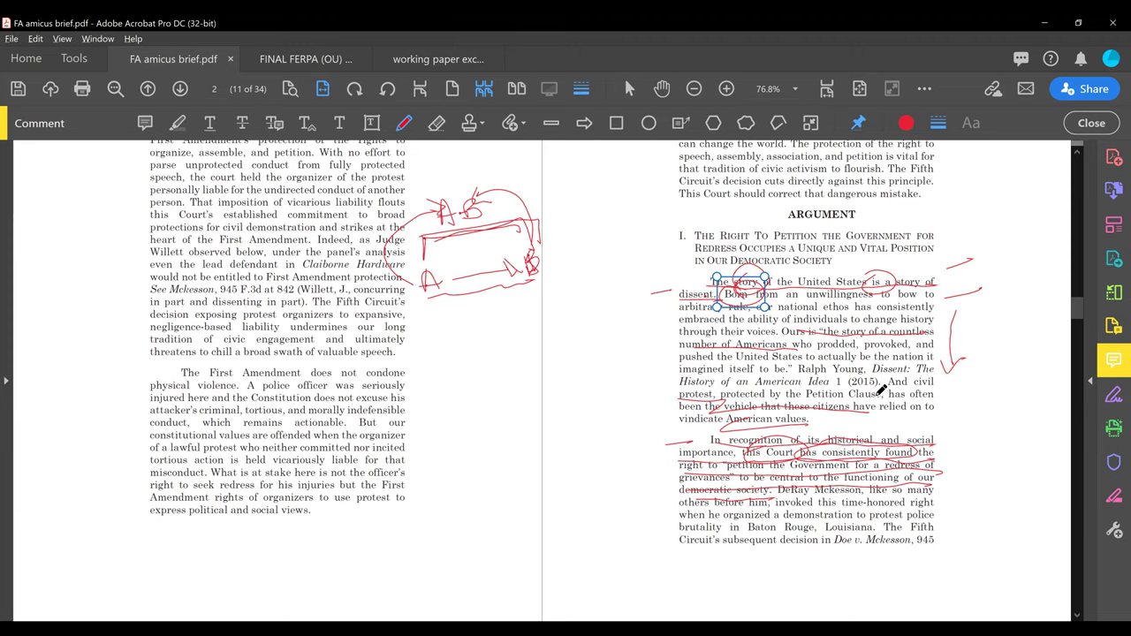
pyautogui.moveTo(910, 387); pyautogui.dragTo(906, 389)
pyautogui.moveTo(954, 334)
pyautogui.mouseDown()
pyautogui.moveTo(944, 388)
pyautogui.moveTo(962, 399)
pyautogui.mouseUp()
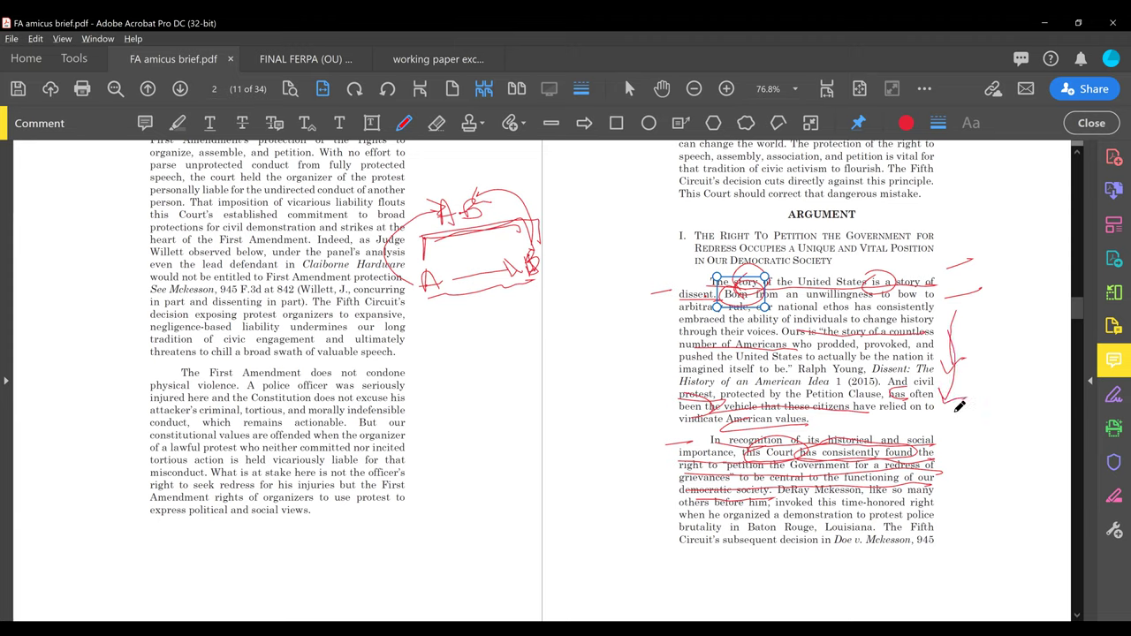
pyautogui.moveTo(942, 309)
pyautogui.mouseDown()
pyautogui.moveTo(943, 396)
pyautogui.moveTo(962, 406)
pyautogui.mouseUp()
# Bracket the topic sentence starting "In recognition", mark off "DeRay Mckesson", and circle the upper A-B pair in the margin diagram.
pyautogui.moveTo(782, 480)
pyautogui.mouseDown()
pyautogui.moveTo(779, 496)
pyautogui.moveTo(857, 476)
pyautogui.moveTo(862, 497)
pyautogui.moveTo(828, 499)
pyautogui.mouseUp()
pyautogui.moveTo(665, 446); pyautogui.dragTo(671, 478)
pyautogui.moveTo(923, 433); pyautogui.dragTo(944, 468)
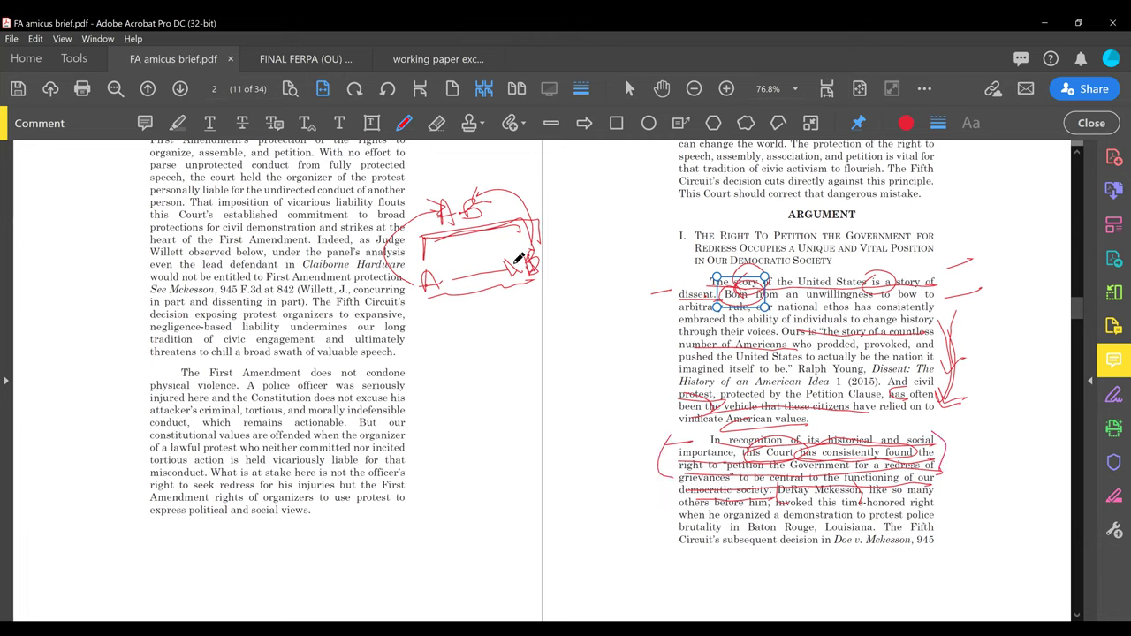
pyautogui.moveTo(473, 226); pyautogui.dragTo(494, 217)
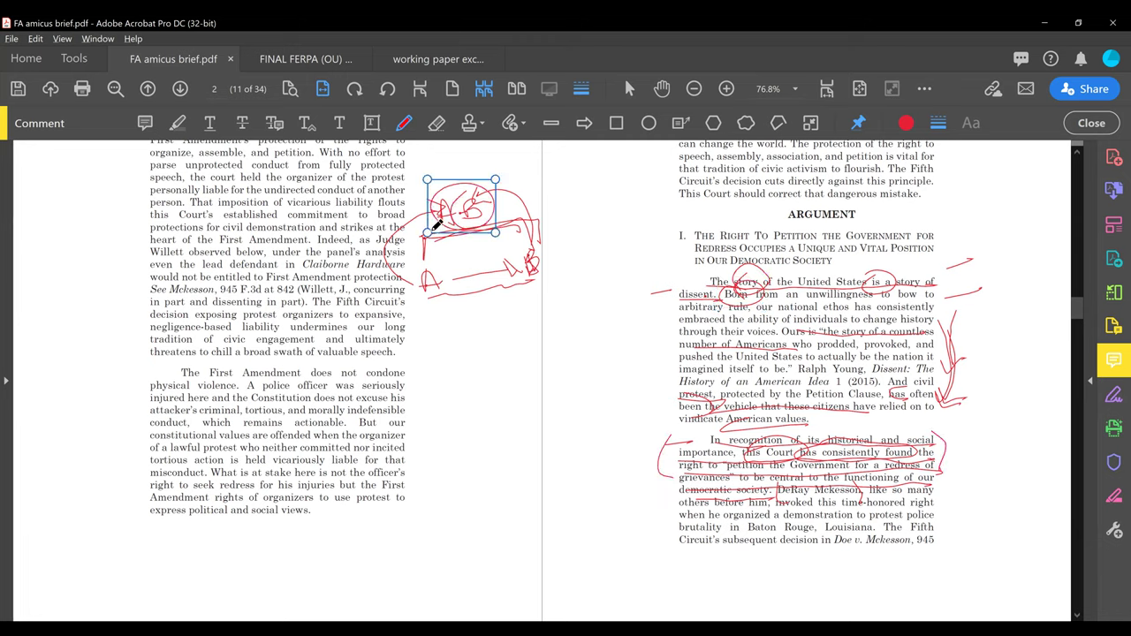
# Underline "Mckesson, like" and "others before him", and draw a downward arrow beside page 3's second Argument paragraph.
pyautogui.moveTo(800, 497); pyautogui.dragTo(893, 500)
pyautogui.moveTo(709, 505); pyautogui.dragTo(779, 509)
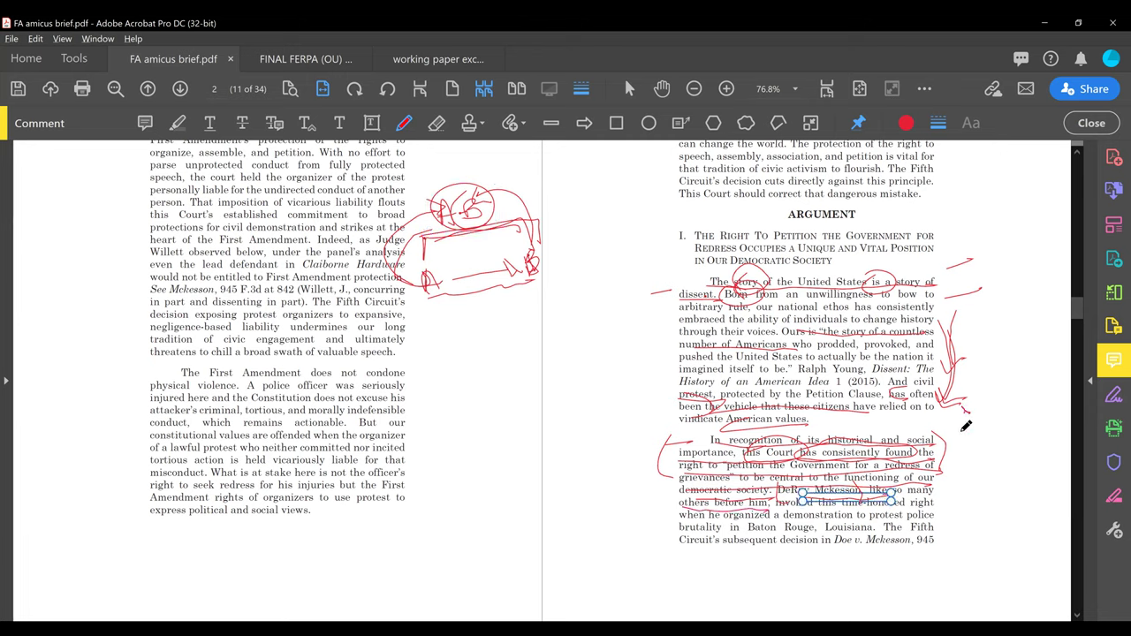
pyautogui.moveTo(958, 430); pyautogui.dragTo(971, 482)
# On page 4, underline "This decision by a divided panel undermines decades of Supreme Court precedent" and draw a downward margin arrow beside the carried-over paragraph.
pyautogui.scroll(-5, 747, 399)
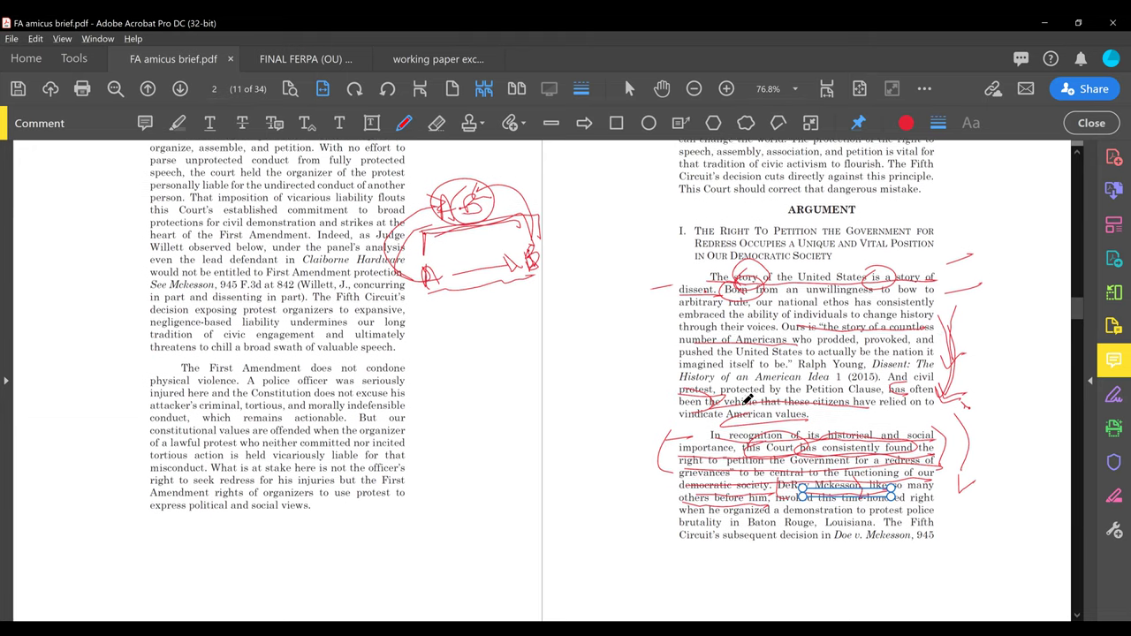
pyautogui.scroll(-8, 747, 399)
pyautogui.scroll(-1, 747, 399)
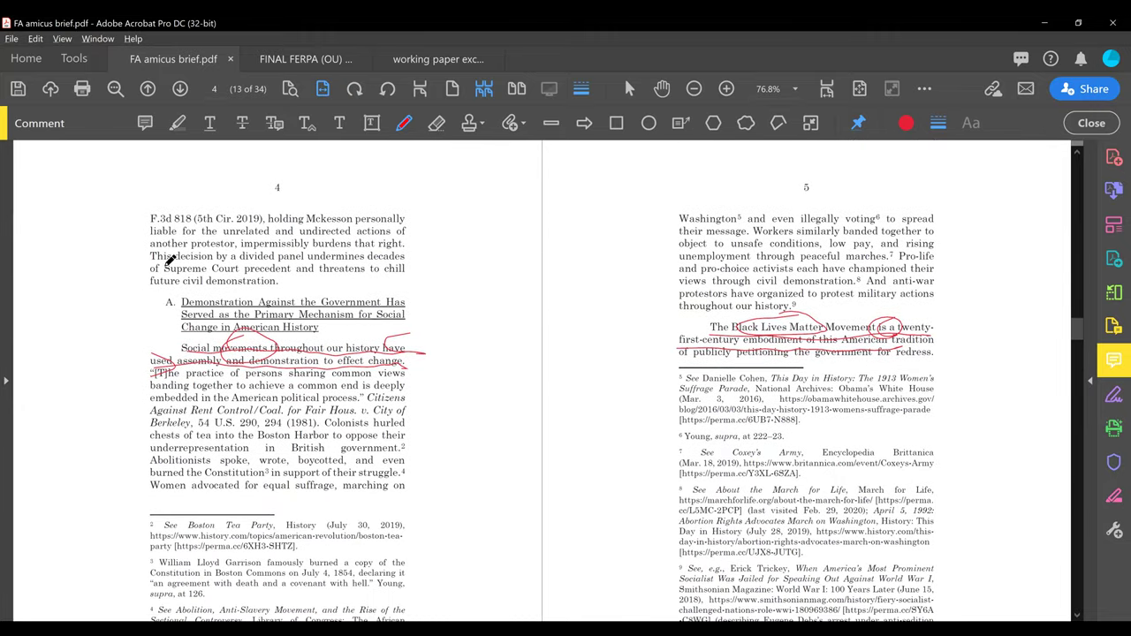
pyautogui.moveTo(158, 259); pyautogui.dragTo(397, 261)
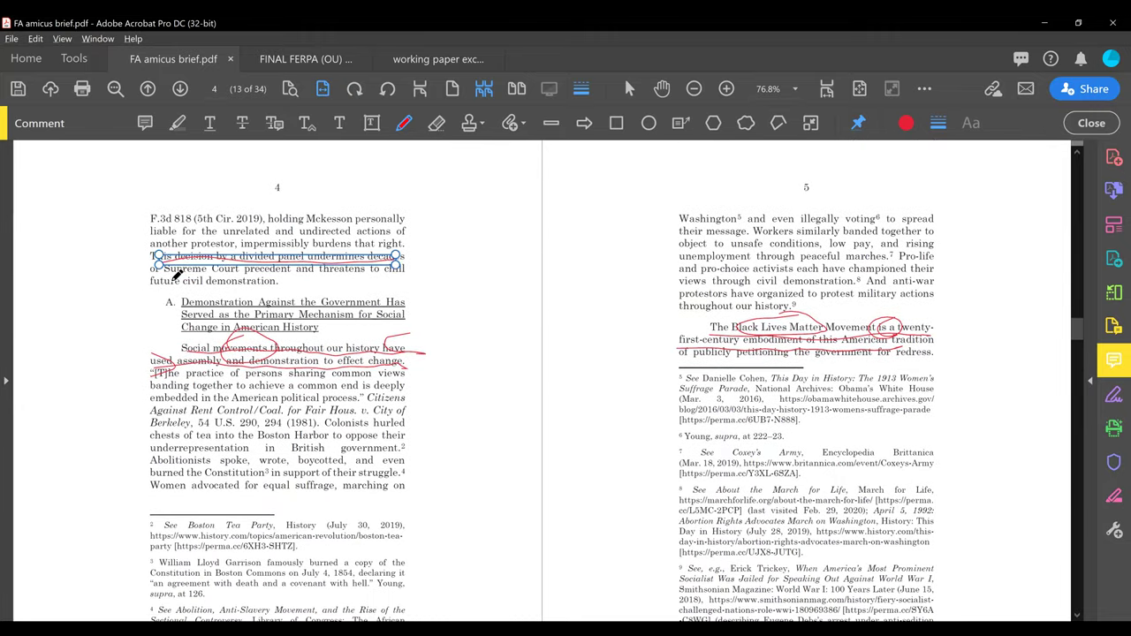
pyautogui.moveTo(262, 269); pyautogui.dragTo(325, 278)
pyautogui.moveTo(120, 208); pyautogui.dragTo(137, 265)
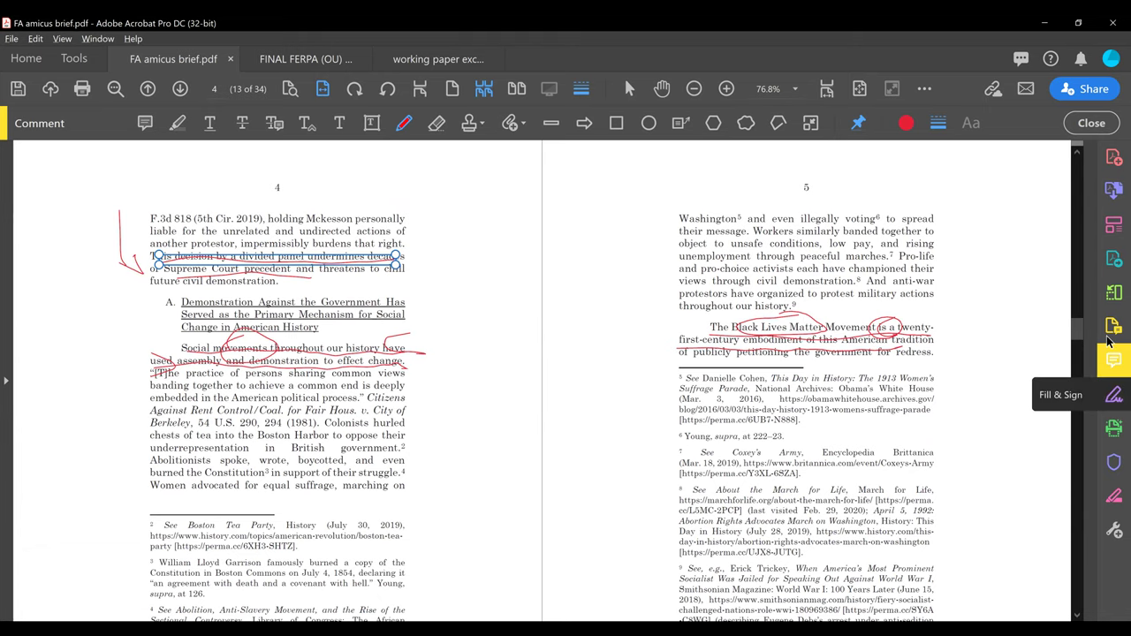
# Underline "civil demonstration" on page 4, add another downward arrow with handwritten letters in the margin, and draw a slanted stroke above heading A.
pyautogui.scroll(10, 1078, 318)
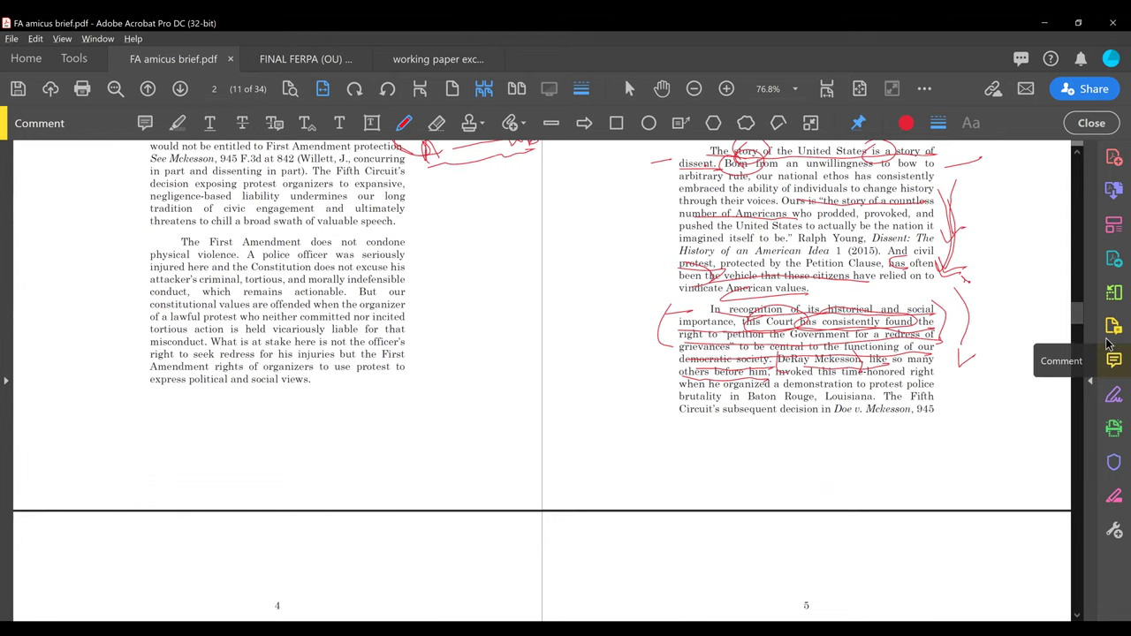
pyautogui.scroll(-8, 1077, 336)
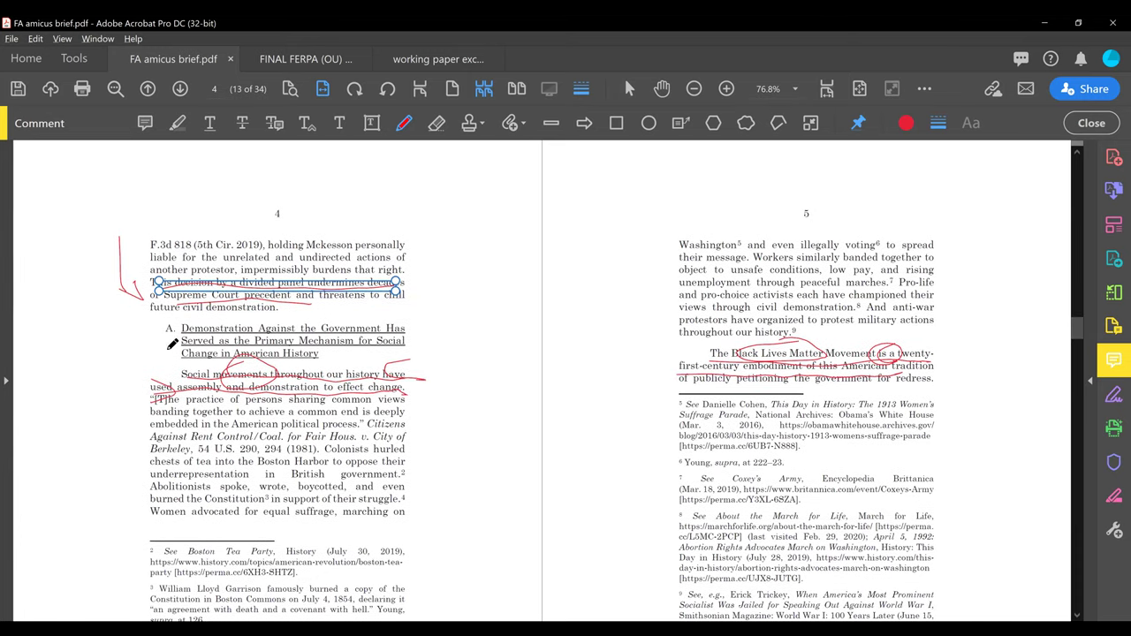
pyautogui.moveTo(172, 311); pyautogui.dragTo(279, 311)
pyautogui.moveTo(114, 229); pyautogui.dragTo(141, 284)
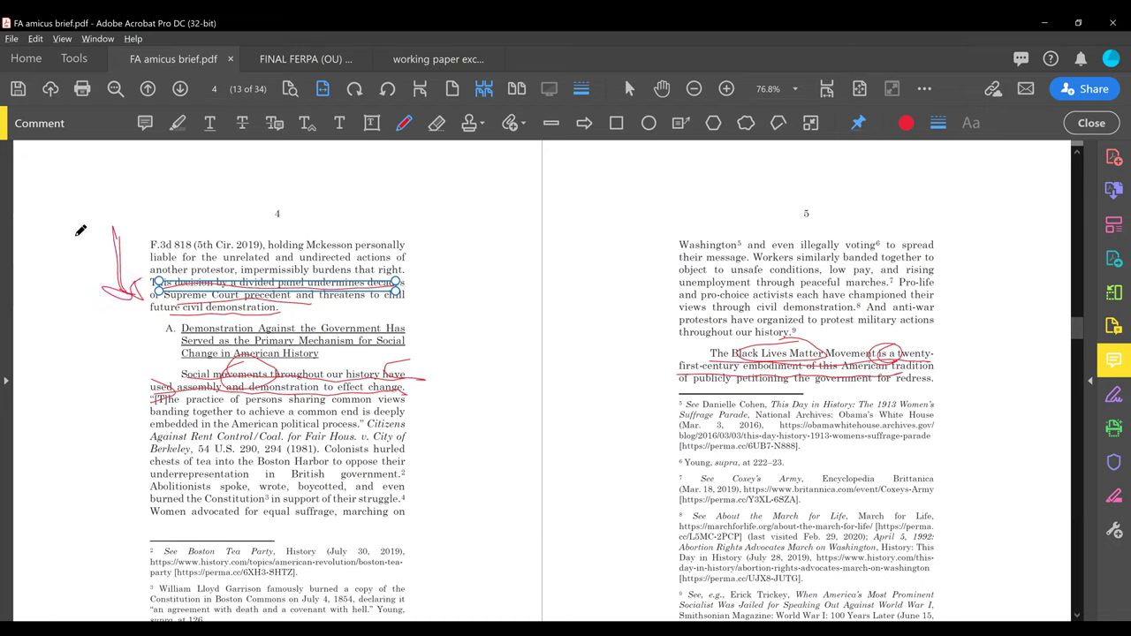
pyautogui.moveTo(79, 255)
pyautogui.mouseDown()
pyautogui.moveTo(82, 232)
pyautogui.moveTo(74, 256)
pyautogui.moveTo(101, 250)
pyautogui.moveTo(99, 265)
pyautogui.mouseUp()
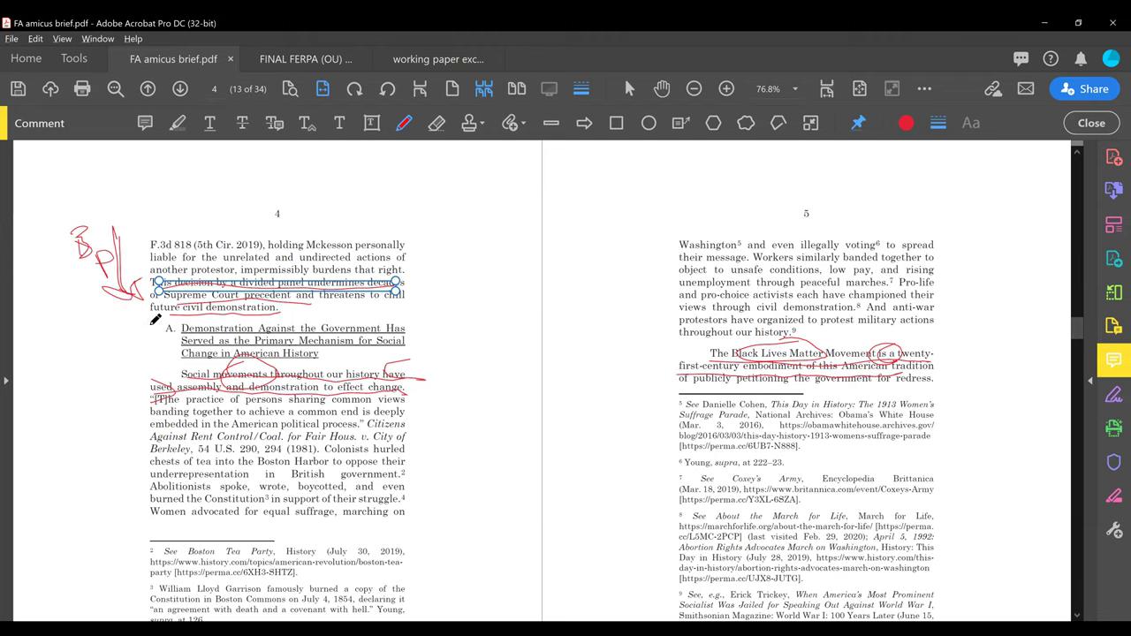
pyautogui.moveTo(129, 333); pyautogui.dragTo(184, 325)
# Return to page 3 and draw a tall bracket beside both Argument paragraphs, with a letter P and connecting strokes in the margin.
pyautogui.moveTo(1077, 331); pyautogui.dragTo(1076, 311)
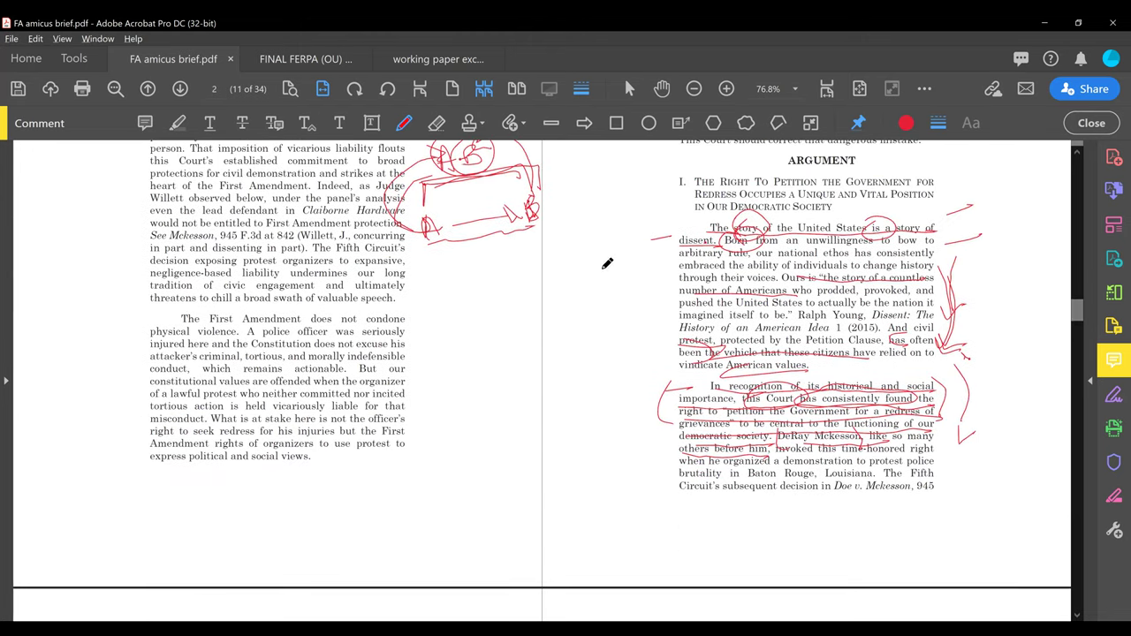
pyautogui.moveTo(660, 241)
pyautogui.mouseDown()
pyautogui.moveTo(613, 295)
pyautogui.moveTo(606, 487)
pyautogui.mouseUp()
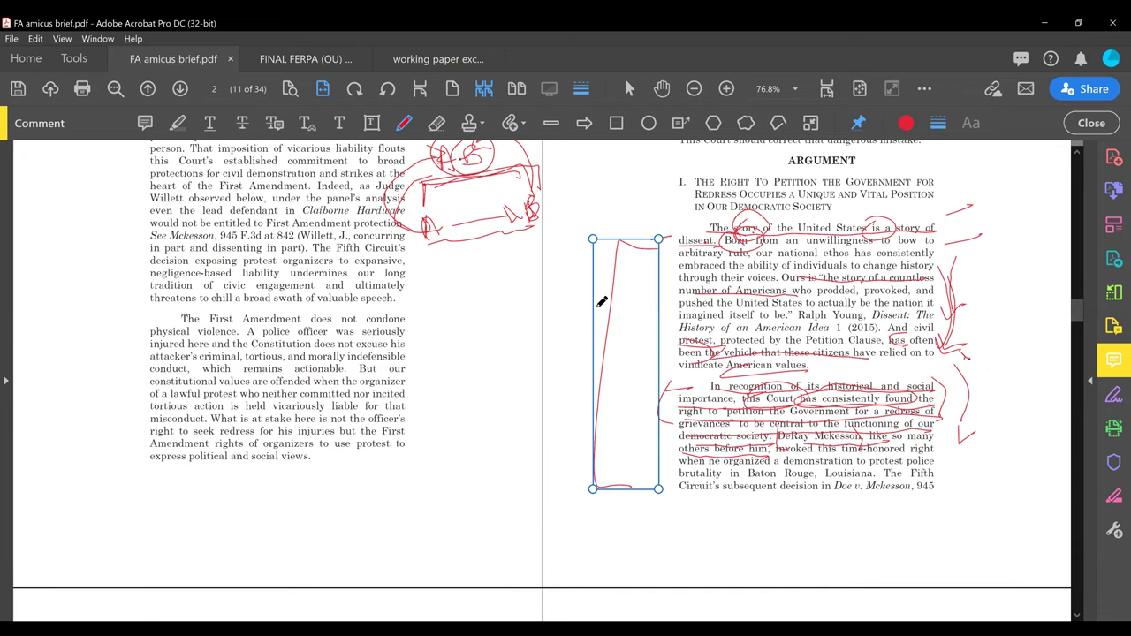
pyautogui.moveTo(484, 326)
pyautogui.mouseDown()
pyautogui.moveTo(586, 316)
pyautogui.moveTo(548, 324)
pyautogui.moveTo(613, 404)
pyautogui.moveTo(632, 335)
pyautogui.mouseUp()
pyautogui.moveTo(567, 314); pyautogui.dragTo(576, 292)
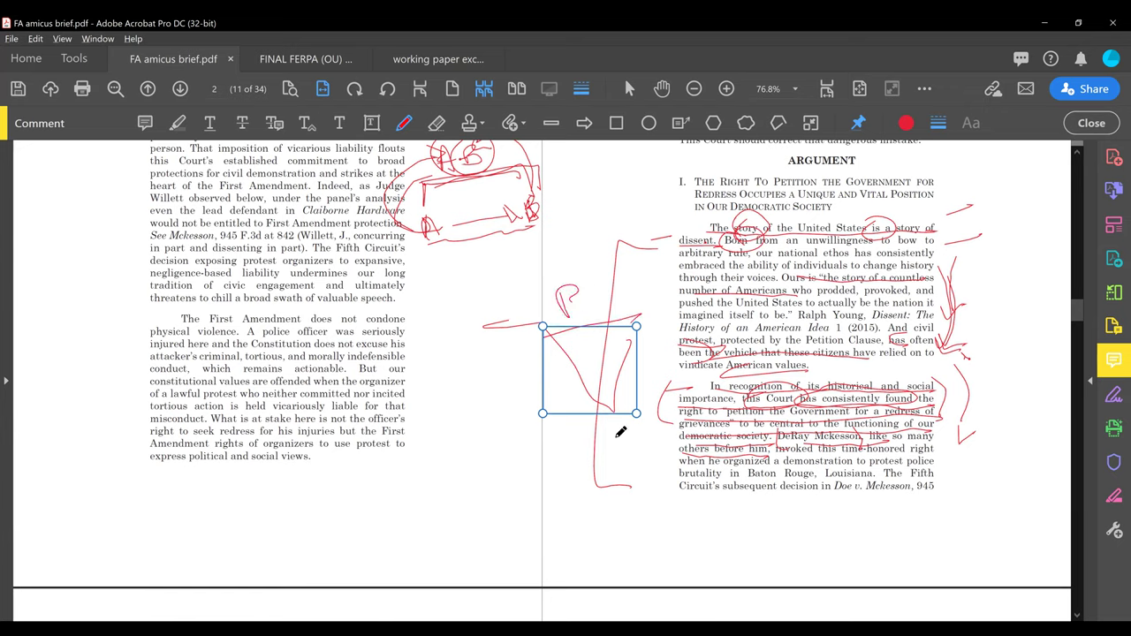
pyautogui.moveTo(618, 431); pyautogui.dragTo(631, 412)
# On page 4, draw a downward arrow beside the "Social movements" paragraph, circle "Colonists", and underline text above "boycotted".
pyautogui.moveTo(1075, 309); pyautogui.dragTo(1077, 334)
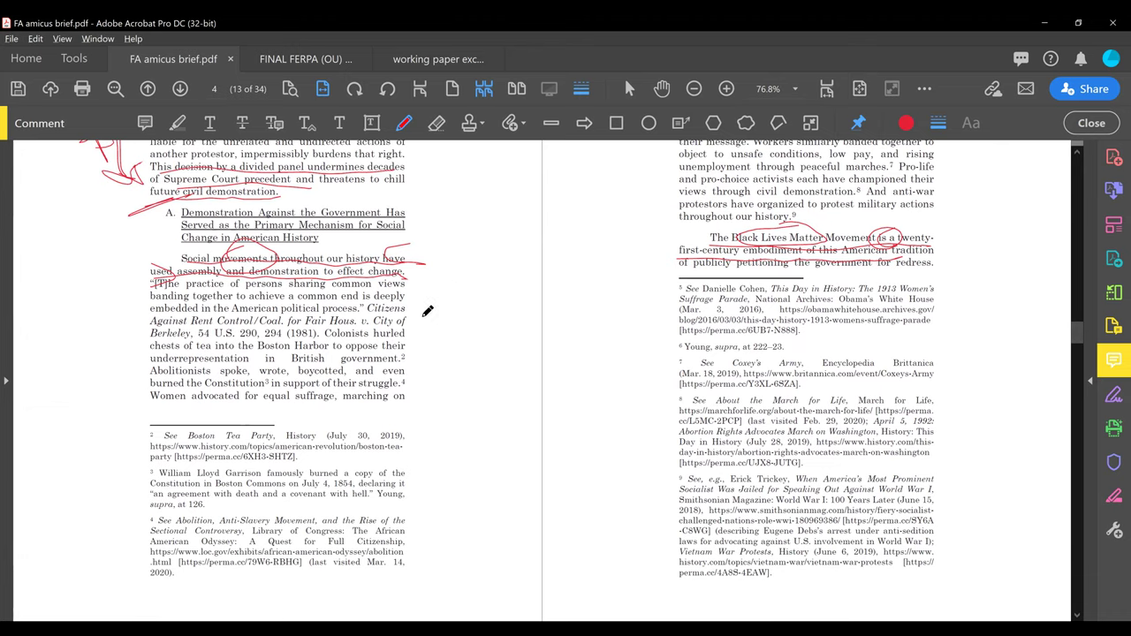
pyautogui.moveTo(429, 297)
pyautogui.mouseDown()
pyautogui.moveTo(456, 378)
pyautogui.moveTo(478, 361)
pyautogui.mouseUp()
pyautogui.moveTo(389, 315)
pyautogui.mouseDown()
pyautogui.moveTo(385, 334)
pyautogui.moveTo(342, 362)
pyautogui.moveTo(356, 349)
pyautogui.mouseUp()
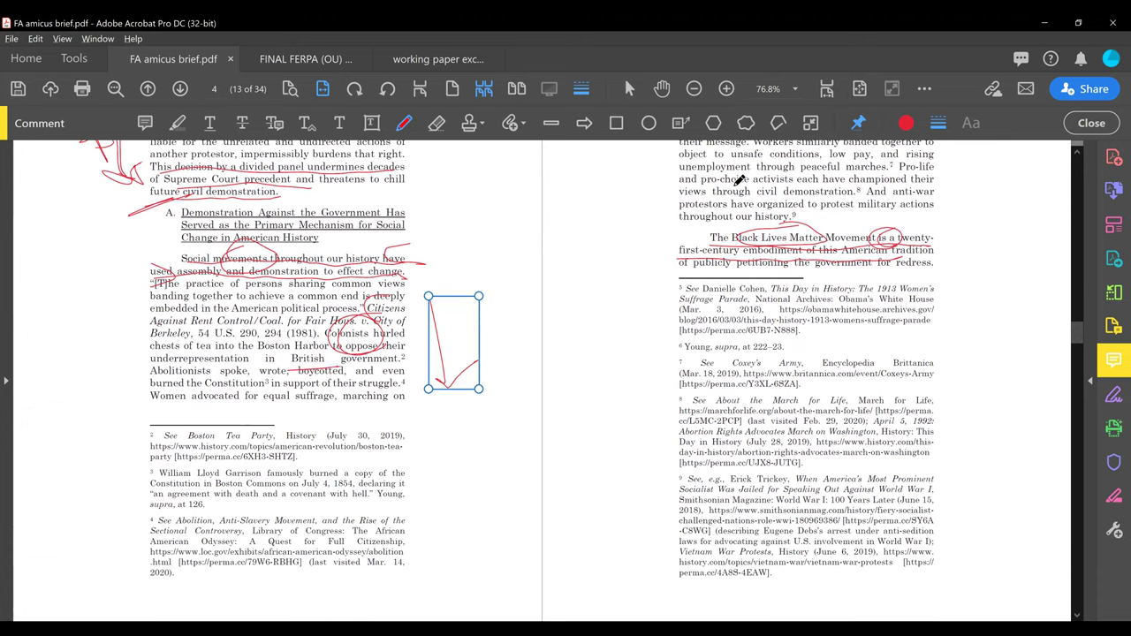
# On page 5, underline "military actions" and "throughout our history" in the anti-war sentence and draw a downward arrow beside it.
pyautogui.moveTo(874, 202); pyautogui.dragTo(932, 203)
pyautogui.moveTo(680, 220); pyautogui.dragTo(761, 221)
pyautogui.moveTo(668, 173)
pyautogui.mouseDown()
pyautogui.moveTo(656, 203)
pyautogui.moveTo(670, 216)
pyautogui.mouseUp()
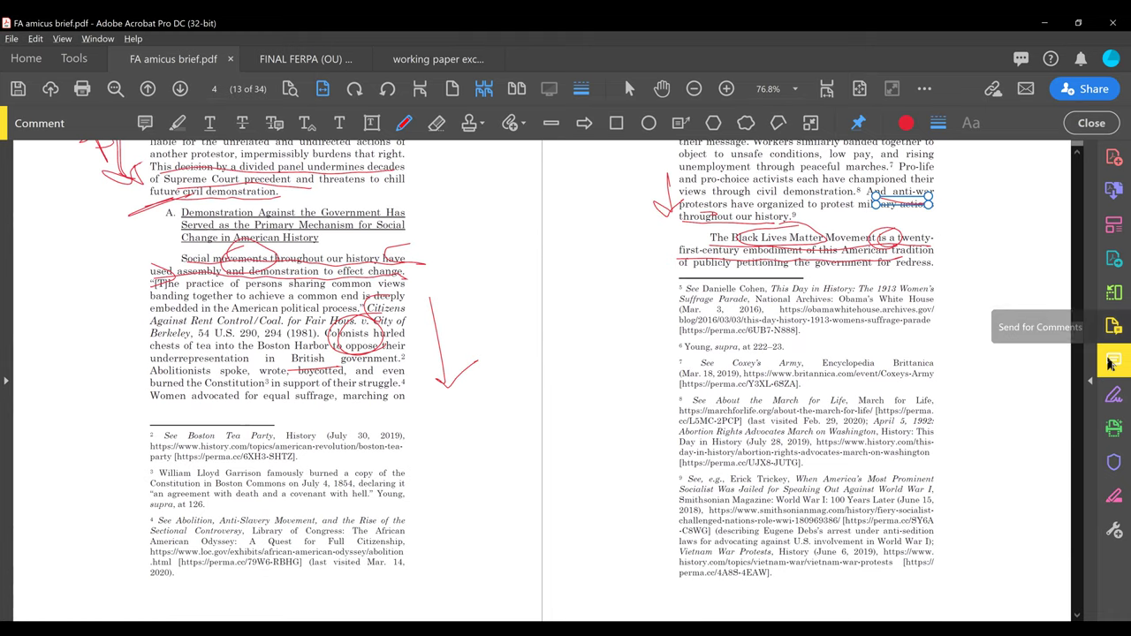
# On page 6, circle "Begun" and "grown", mark the opening line in the margin, and draw a downward arrow beside the first paragraph.
pyautogui.moveTo(1075, 347); pyautogui.dragTo(1076, 358)
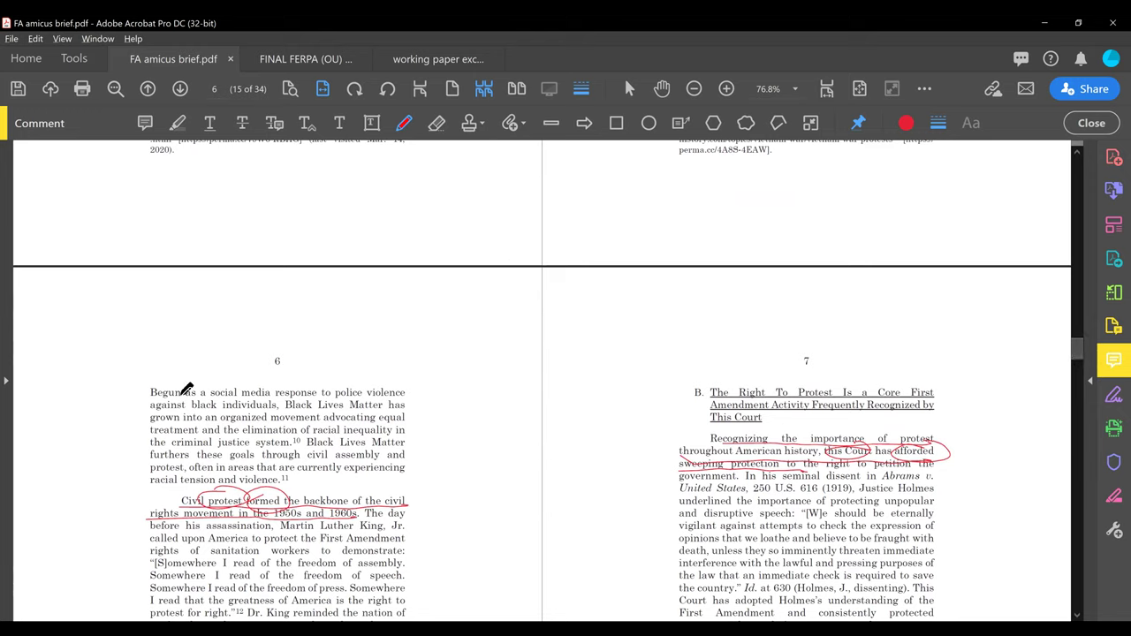
pyautogui.moveTo(182, 384)
pyautogui.mouseDown()
pyautogui.moveTo(174, 399)
pyautogui.moveTo(188, 408)
pyautogui.mouseUp()
pyautogui.moveTo(87, 404); pyautogui.dragTo(121, 386)
pyautogui.moveTo(410, 381)
pyautogui.mouseDown()
pyautogui.moveTo(434, 391)
pyautogui.moveTo(429, 466)
pyautogui.moveTo(454, 458)
pyautogui.mouseUp()
pyautogui.moveTo(147, 435)
pyautogui.mouseDown()
pyautogui.moveTo(152, 421)
pyautogui.moveTo(144, 430)
pyautogui.moveTo(176, 431)
pyautogui.mouseUp()
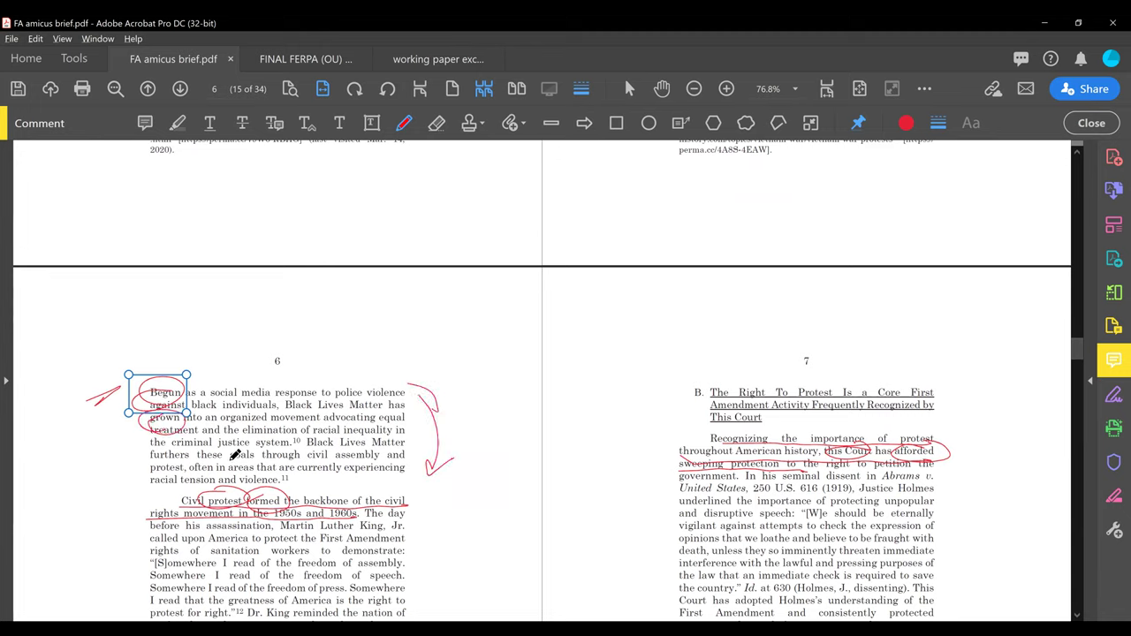
# Mark "often in areas that are currently experiencing" and "racial inequality" on page 6, add margin ticks, and write "AB" with an arrow above the paragraph.
pyautogui.moveTo(214, 468)
pyautogui.mouseDown()
pyautogui.moveTo(334, 456)
pyautogui.moveTo(349, 473)
pyautogui.moveTo(406, 453)
pyautogui.moveTo(332, 452)
pyautogui.mouseUp()
pyautogui.moveTo(447, 389); pyautogui.dragTo(460, 384)
pyautogui.moveTo(469, 478); pyautogui.dragTo(484, 468)
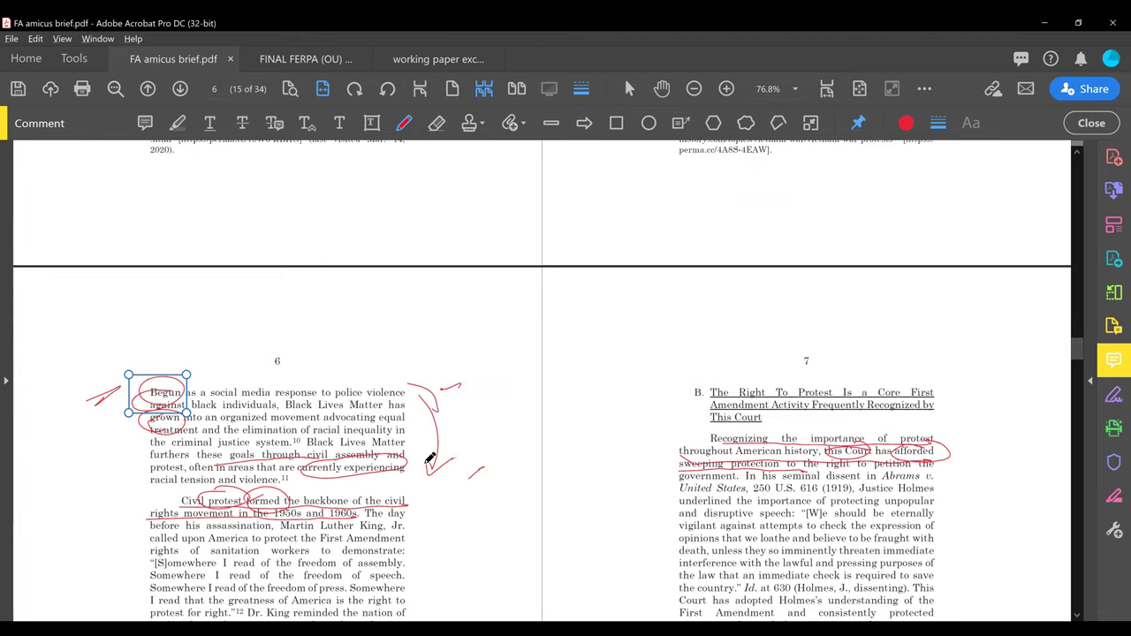
pyautogui.moveTo(301, 435)
pyautogui.mouseDown()
pyautogui.moveTo(412, 424)
pyautogui.moveTo(364, 451)
pyautogui.moveTo(422, 439)
pyautogui.mouseUp()
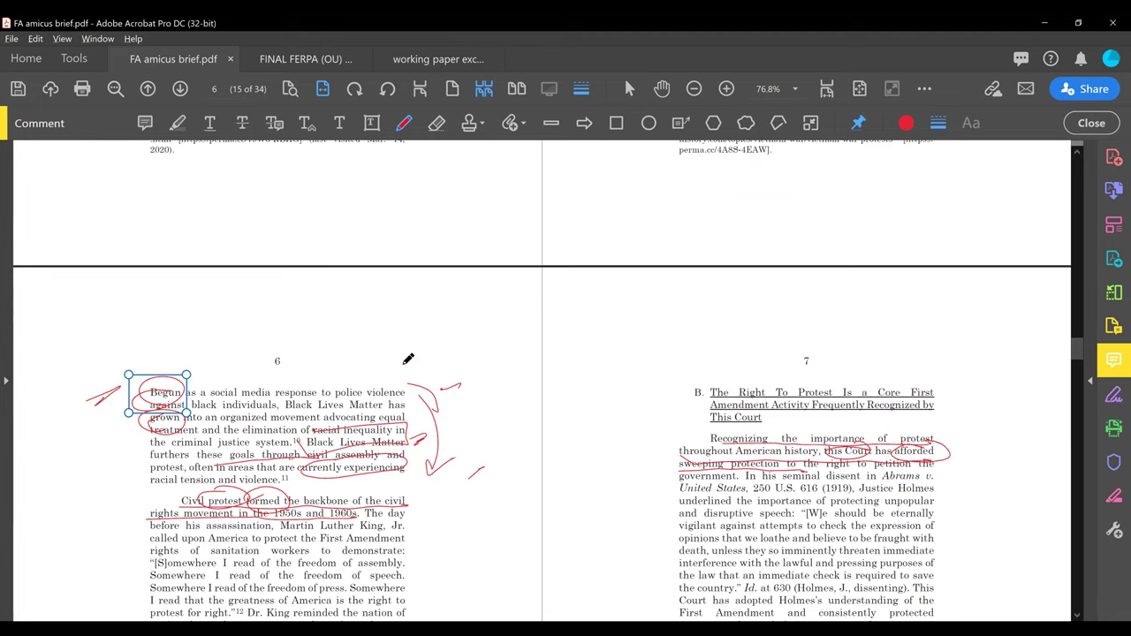
pyautogui.moveTo(409, 360)
pyautogui.mouseDown()
pyautogui.moveTo(447, 368)
pyautogui.moveTo(429, 341)
pyautogui.moveTo(438, 353)
pyautogui.mouseUp()
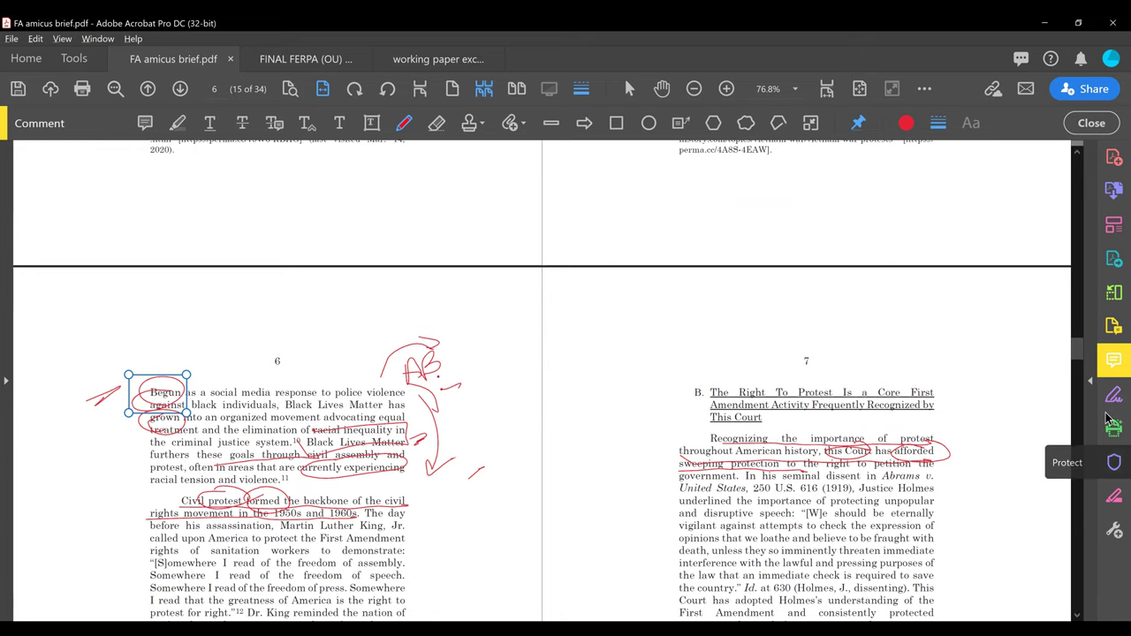
# Bracket page 6's "Civil protest formed" topic sentence on both sides and draw a double-headed arrow in the margin beside it.
pyautogui.scroll(-3, 1078, 353)
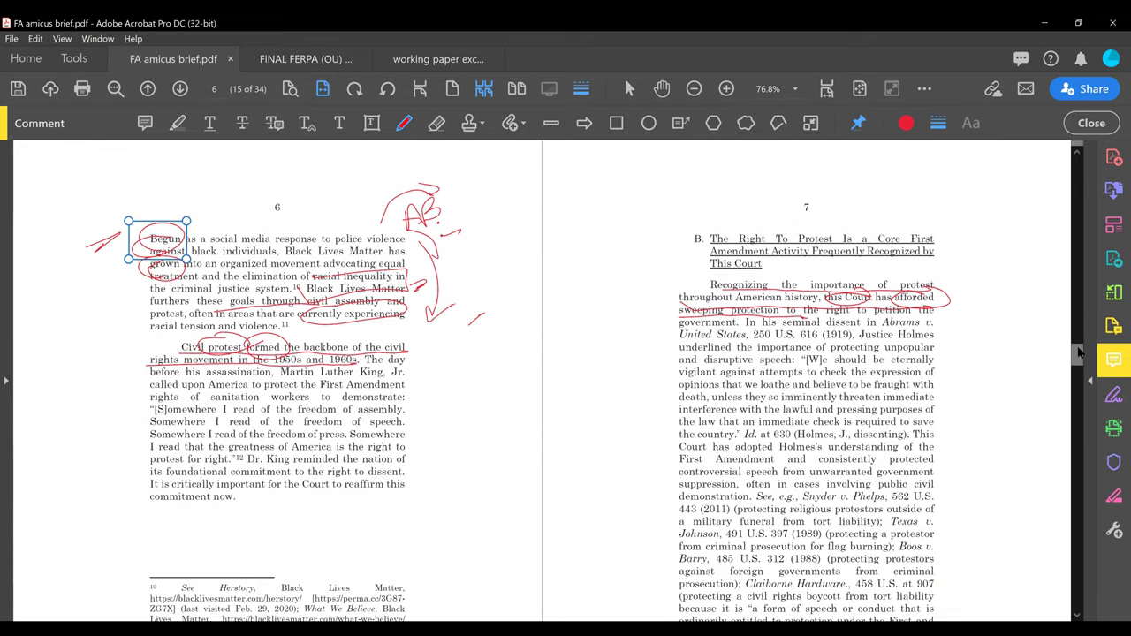
pyautogui.moveTo(133, 345); pyautogui.dragTo(130, 373)
pyautogui.moveTo(423, 341); pyautogui.dragTo(435, 372)
pyautogui.moveTo(107, 362)
pyautogui.mouseDown()
pyautogui.moveTo(81, 354)
pyautogui.moveTo(84, 343)
pyautogui.moveTo(112, 315)
pyautogui.moveTo(102, 352)
pyautogui.moveTo(116, 334)
pyautogui.mouseUp()
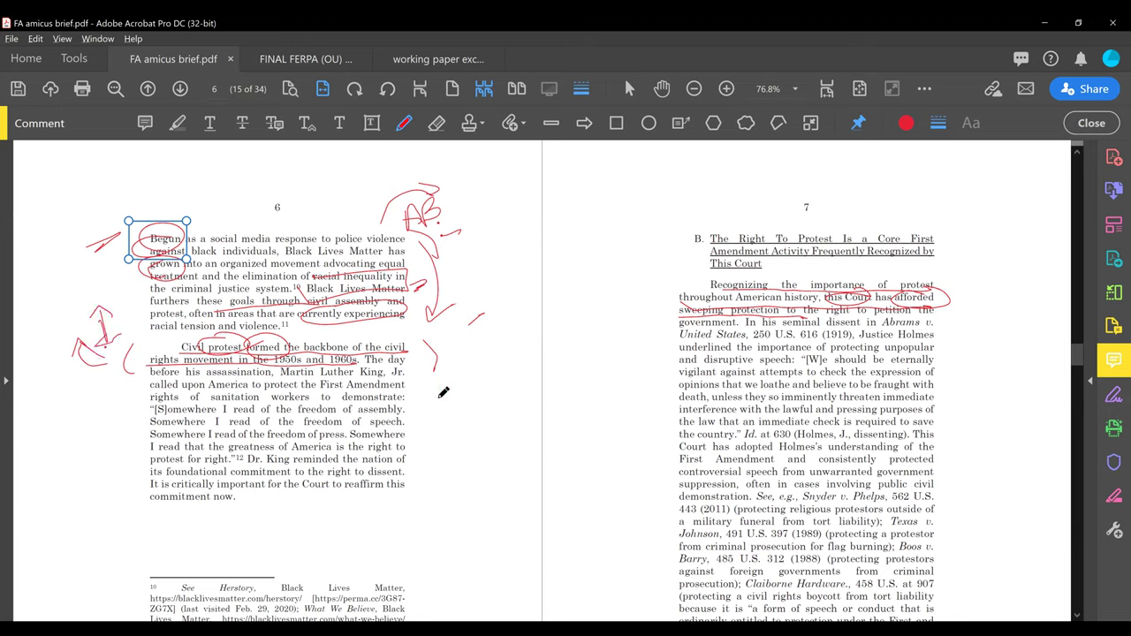
# Draw an arrow from the end of page 6 to page 7's section B, and link page 6's first paragraph ending to "Civil protest" with strokes.
pyautogui.moveTo(422, 485)
pyautogui.mouseDown()
pyautogui.moveTo(586, 350)
pyautogui.moveTo(645, 263)
pyautogui.mouseUp()
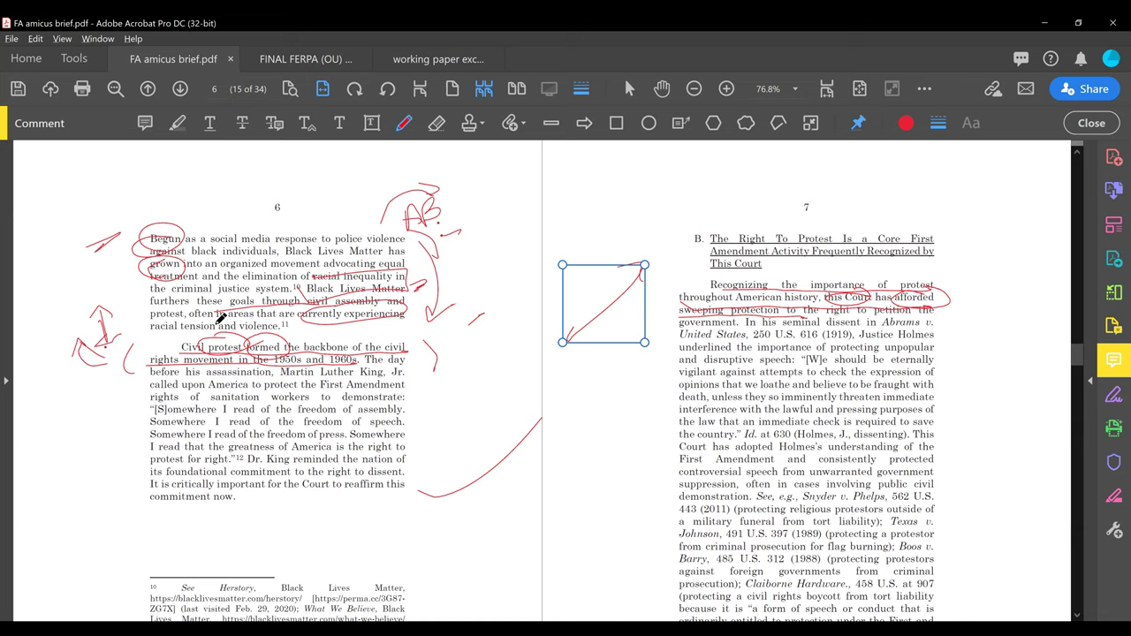
pyautogui.moveTo(176, 314); pyautogui.dragTo(369, 323)
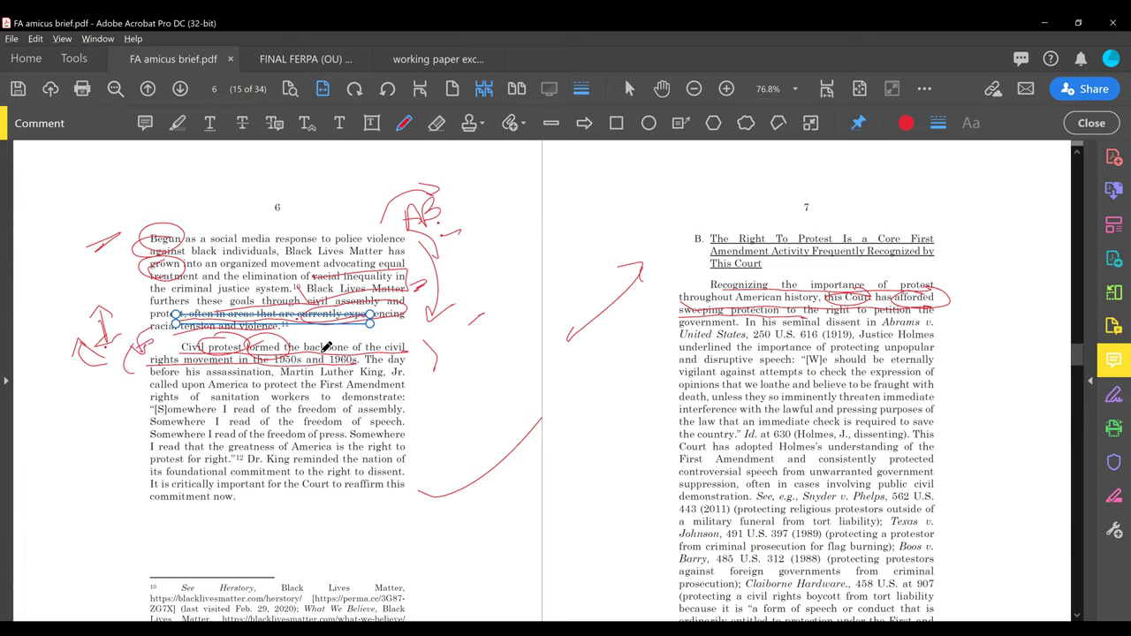
pyautogui.moveTo(378, 343); pyautogui.dragTo(397, 340)
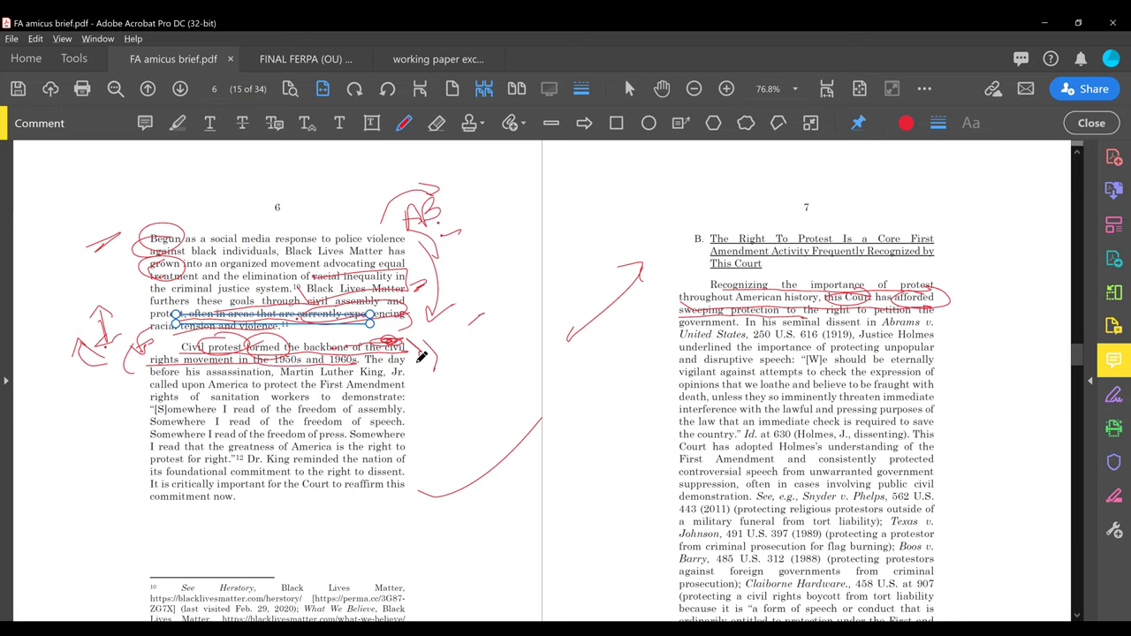
pyautogui.moveTo(419, 355); pyautogui.dragTo(408, 343)
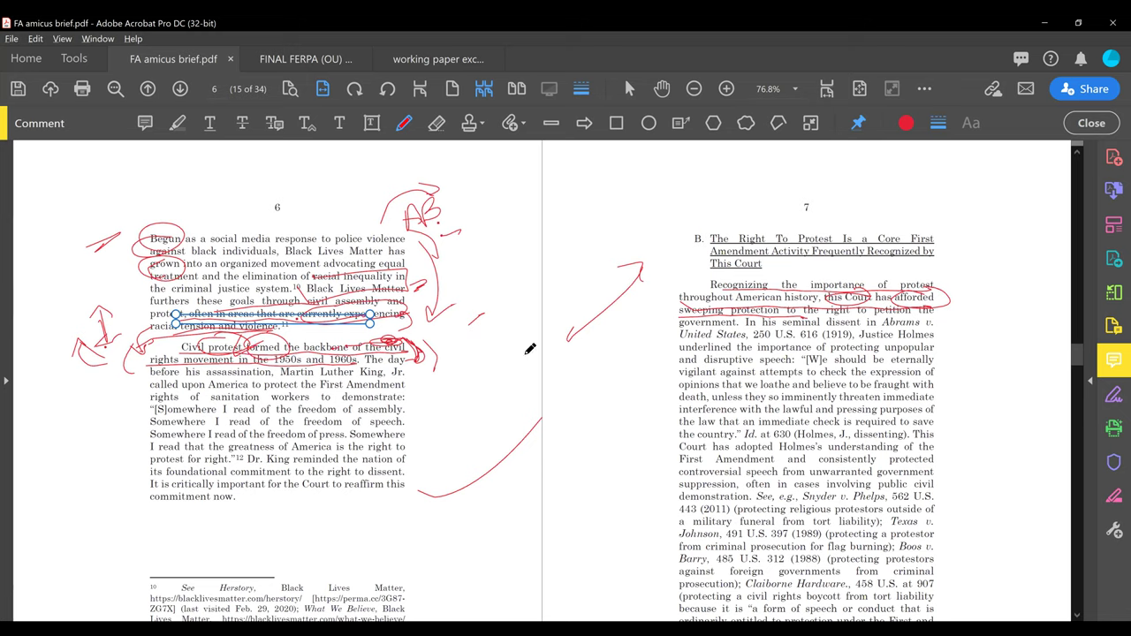
# Bracket the body and closing sentences of page 6's second paragraph, and draw connecting lines and an arrow toward page 7's section B heading.
pyautogui.moveTo(146, 488)
pyautogui.mouseDown()
pyautogui.moveTo(270, 505)
pyautogui.moveTo(362, 470)
pyautogui.mouseUp()
pyautogui.moveTo(393, 380)
pyautogui.mouseDown()
pyautogui.moveTo(425, 437)
pyautogui.moveTo(371, 484)
pyautogui.mouseUp()
pyautogui.moveTo(144, 399)
pyautogui.mouseDown()
pyautogui.moveTo(388, 460)
pyautogui.moveTo(526, 444)
pyautogui.moveTo(538, 299)
pyautogui.mouseUp()
pyautogui.moveTo(452, 378)
pyautogui.mouseDown()
pyautogui.moveTo(608, 301)
pyautogui.moveTo(645, 262)
pyautogui.mouseUp()
pyautogui.moveTo(567, 276); pyautogui.dragTo(659, 257)
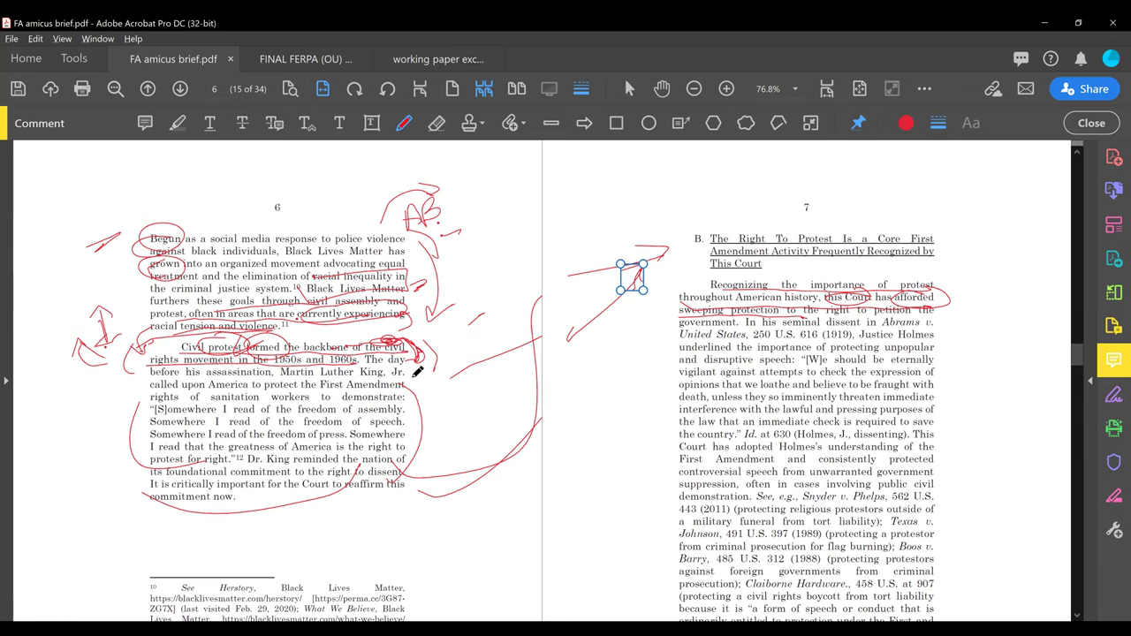
# Add margin marks beside page 6's second paragraph, scribble under "reaffirm this" in its last sentence, and circle "now".
pyautogui.moveTo(422, 370)
pyautogui.mouseDown()
pyautogui.moveTo(439, 375)
pyautogui.moveTo(415, 376)
pyautogui.mouseUp()
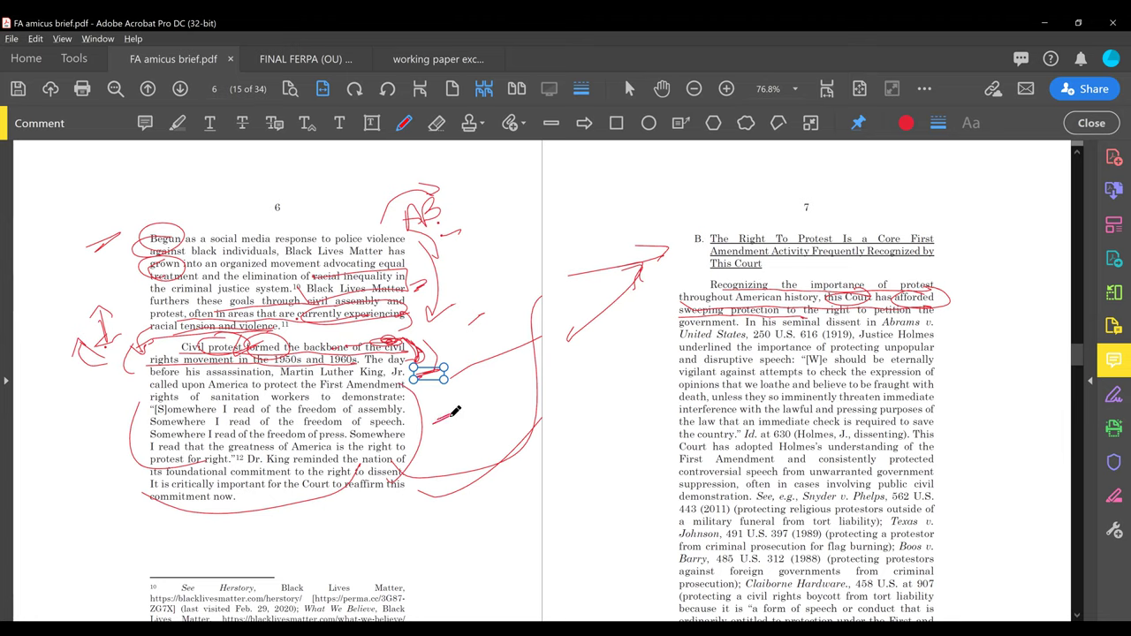
pyautogui.moveTo(453, 412); pyautogui.dragTo(440, 425)
pyautogui.moveTo(397, 484)
pyautogui.mouseDown()
pyautogui.moveTo(352, 496)
pyautogui.moveTo(381, 506)
pyautogui.mouseUp()
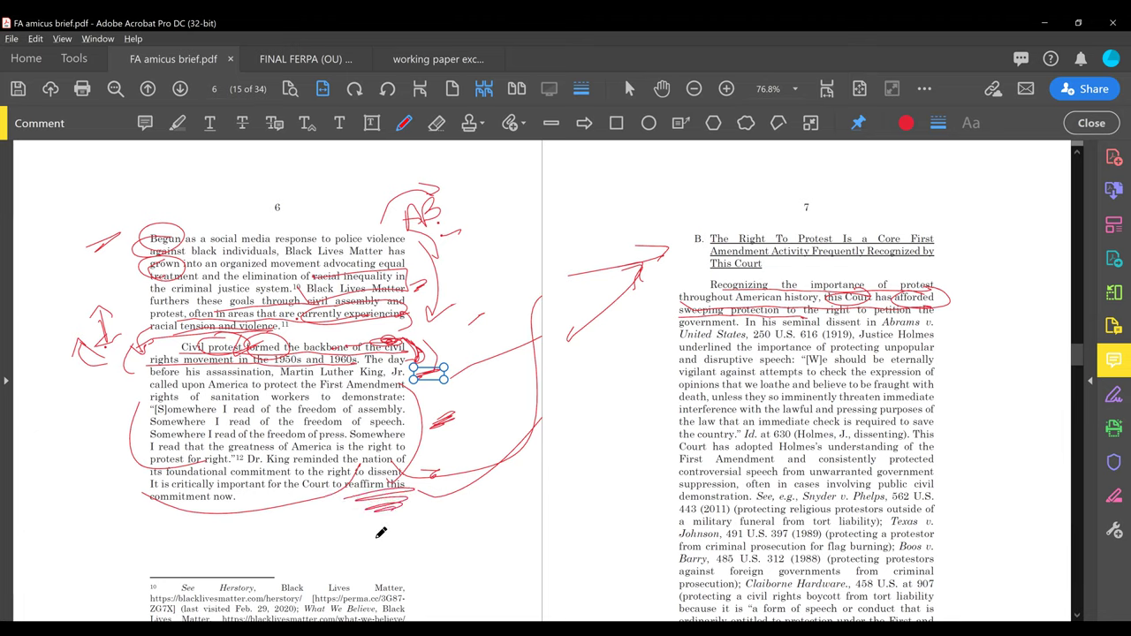
pyautogui.moveTo(240, 482); pyautogui.dragTo(222, 502)
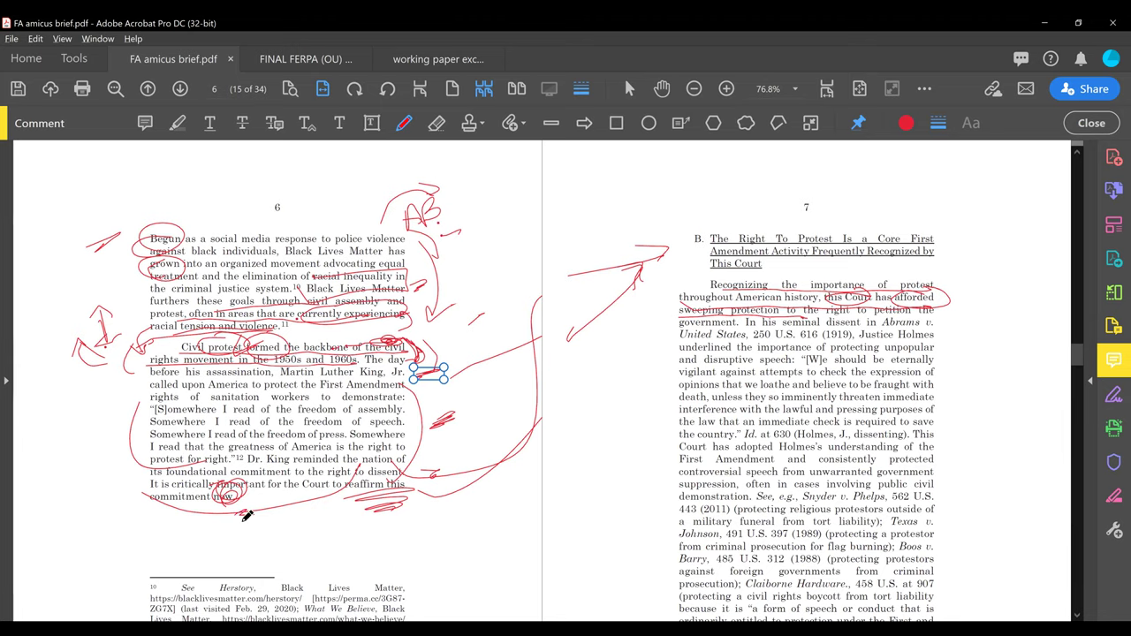
# Draw a curve and a downward arrow in the outer margin of page 6, and mark "Civil protest formed" in the second paragraph.
pyautogui.moveTo(65, 449); pyautogui.dragTo(149, 398)
pyautogui.moveTo(210, 349); pyautogui.dragTo(282, 341)
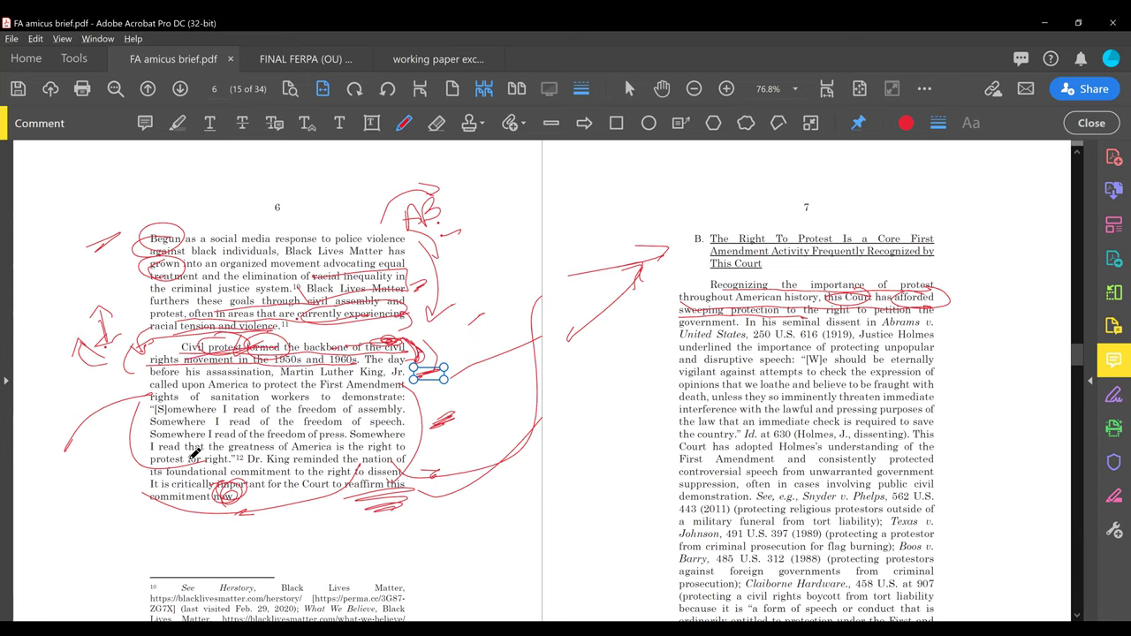
pyautogui.moveTo(115, 386)
pyautogui.mouseDown()
pyautogui.moveTo(107, 482)
pyautogui.moveTo(93, 488)
pyautogui.mouseUp()
# On page 7, circle "(1919)", tick the margin beside the Abrams citation, and draw a long downward arrow beside the paragraph.
pyautogui.moveTo(853, 324); pyautogui.dragTo(835, 334)
pyautogui.moveTo(979, 323); pyautogui.dragTo(940, 332)
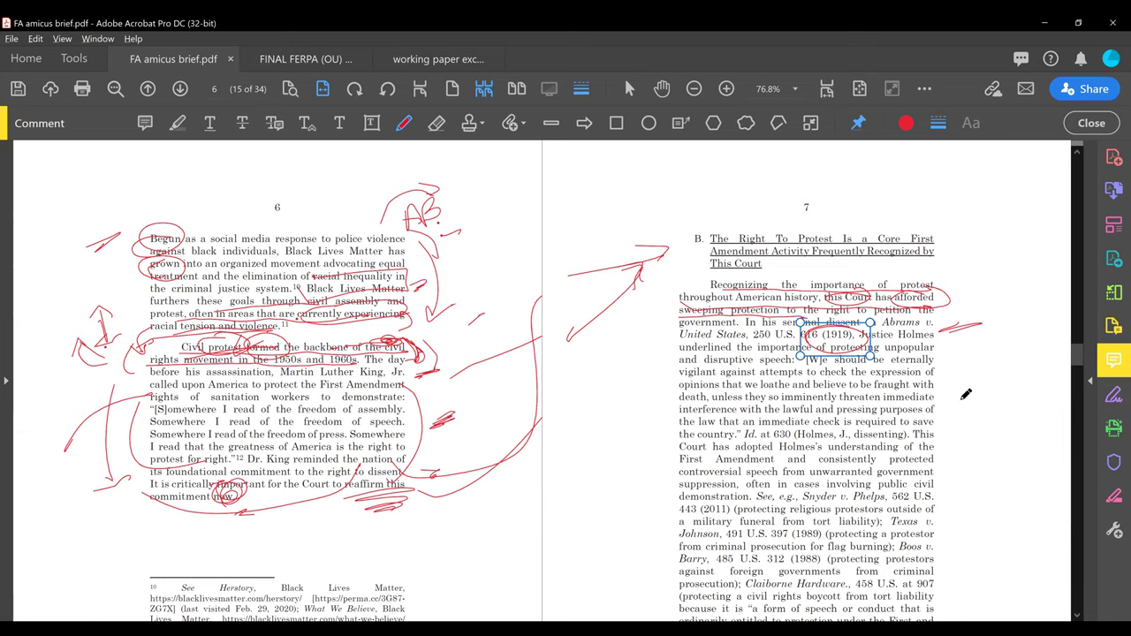
pyautogui.moveTo(968, 351)
pyautogui.mouseDown()
pyautogui.moveTo(976, 521)
pyautogui.moveTo(1011, 486)
pyautogui.mouseUp()
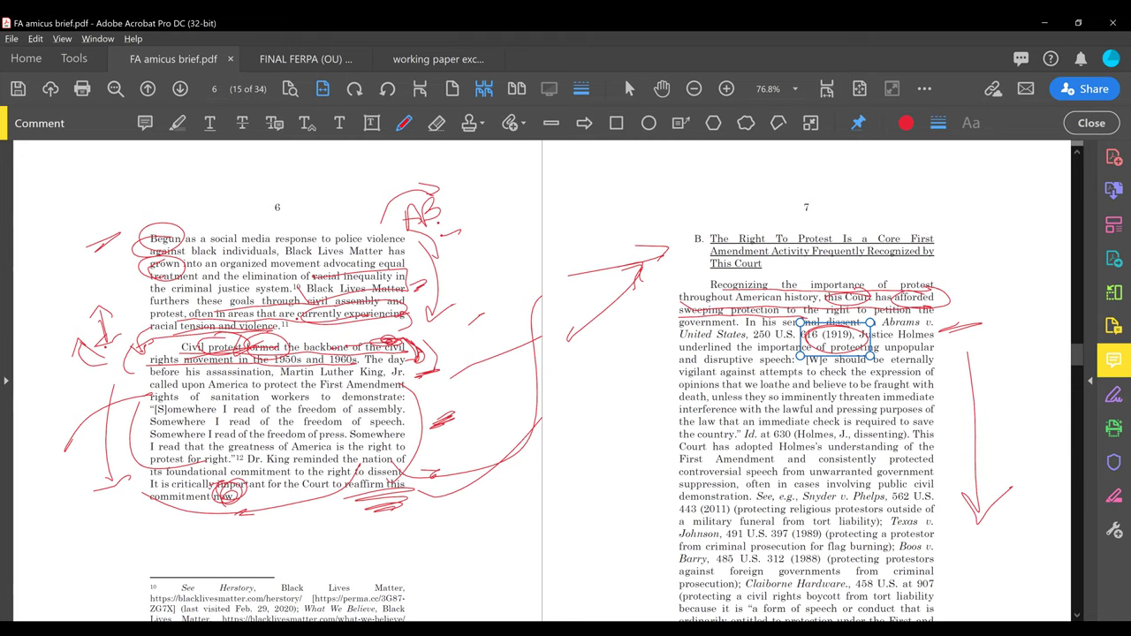
# Switch to the FERPA article PDF and use the Comment pencil to circle the heading "A. Privacy in Student Images" on page 850.
pyautogui.click(289, 64)
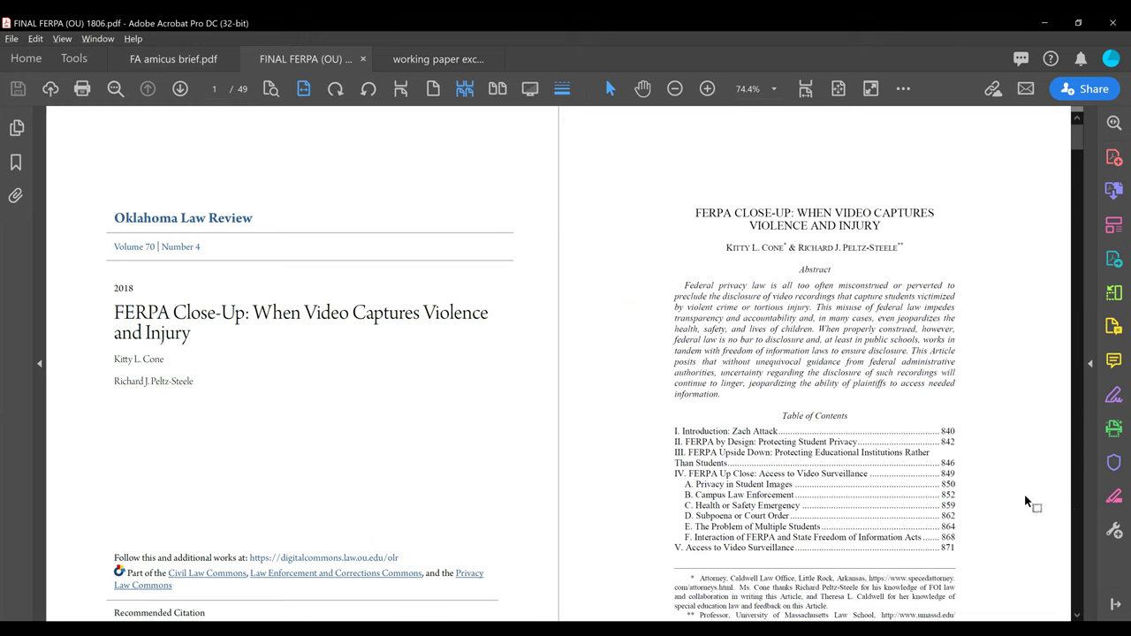
pyautogui.scroll(-15, 1025, 501)
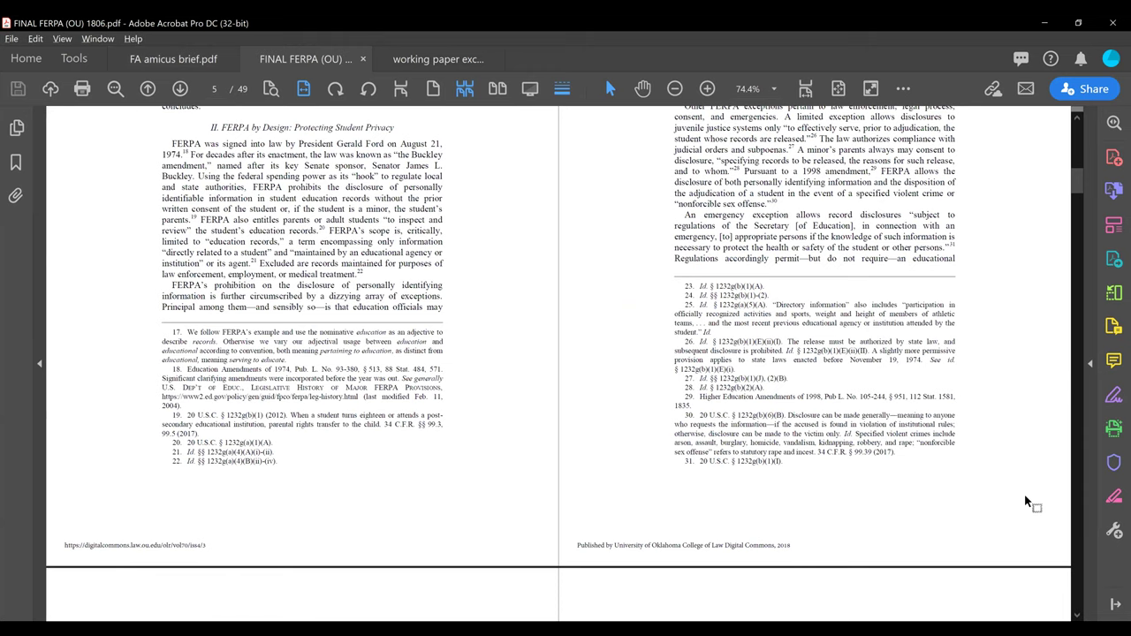
pyautogui.scroll(-5, 1024, 501)
pyautogui.scroll(-5, 1024, 500)
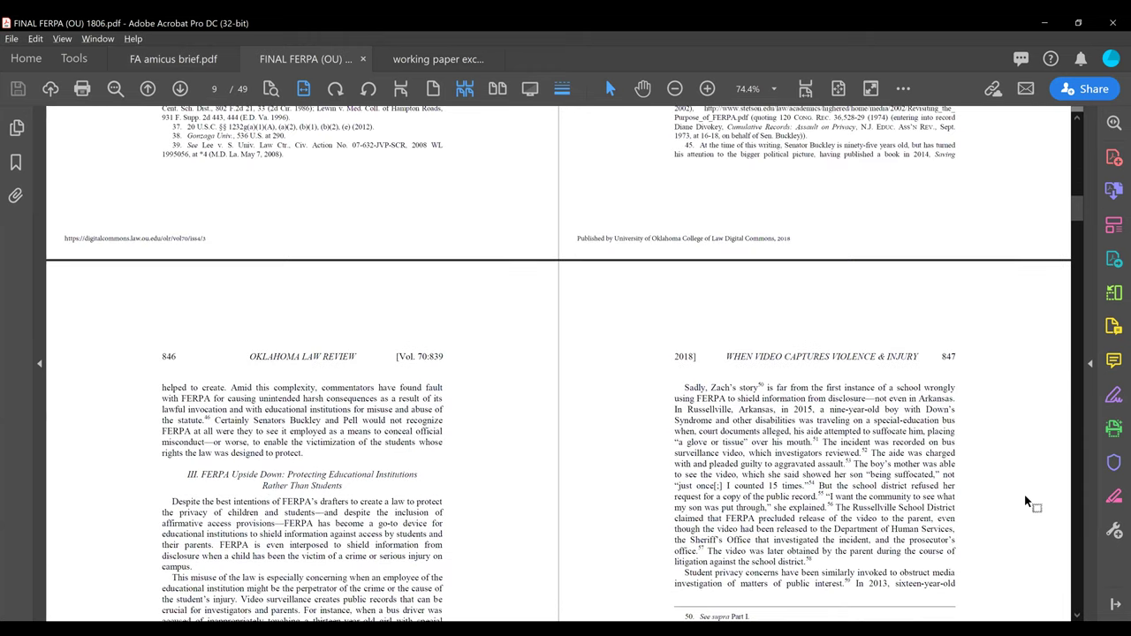
pyautogui.scroll(-3, 1024, 501)
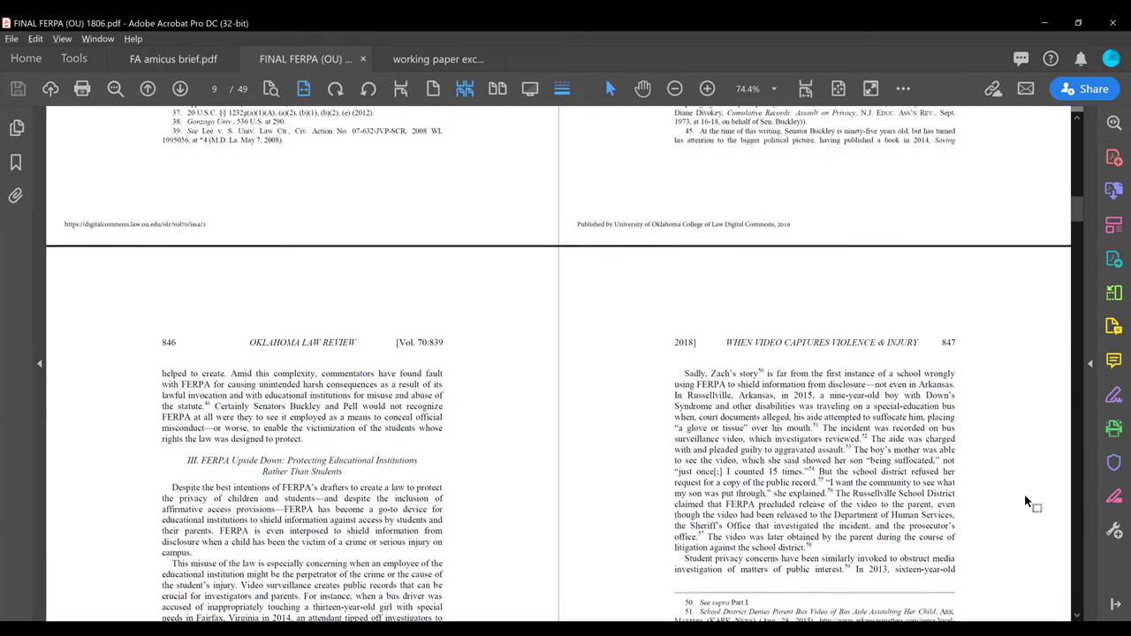
pyautogui.scroll(-5, 1024, 501)
pyautogui.scroll(-7, 1025, 501)
pyautogui.scroll(-10, 1025, 501)
pyautogui.scroll(-2, 1024, 501)
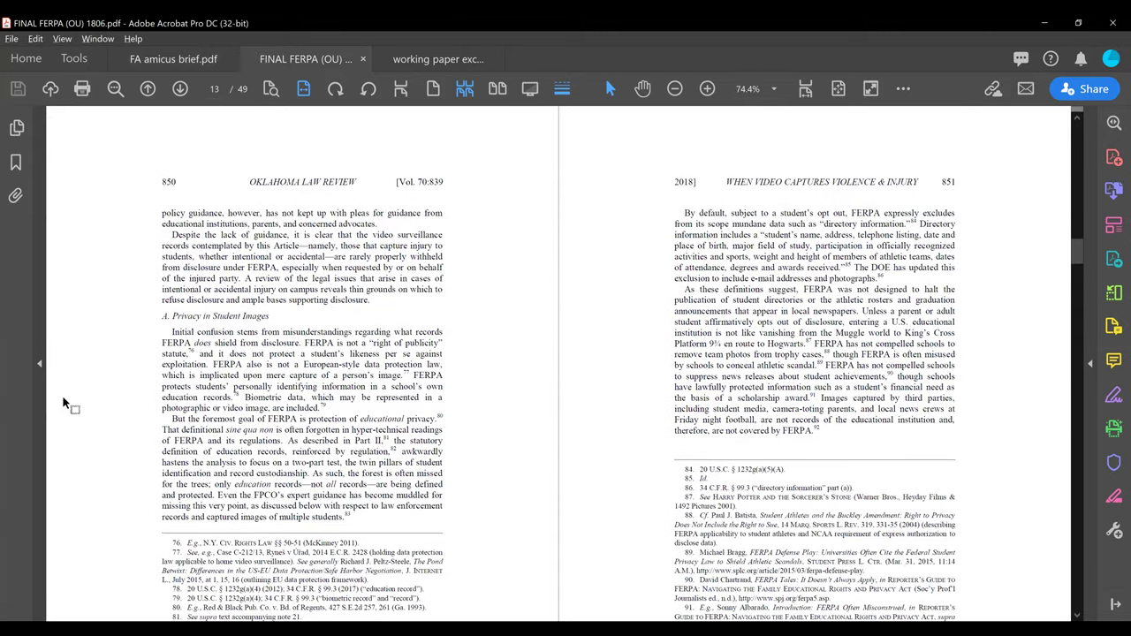
pyautogui.moveTo(212, 316); pyautogui.dragTo(200, 333)
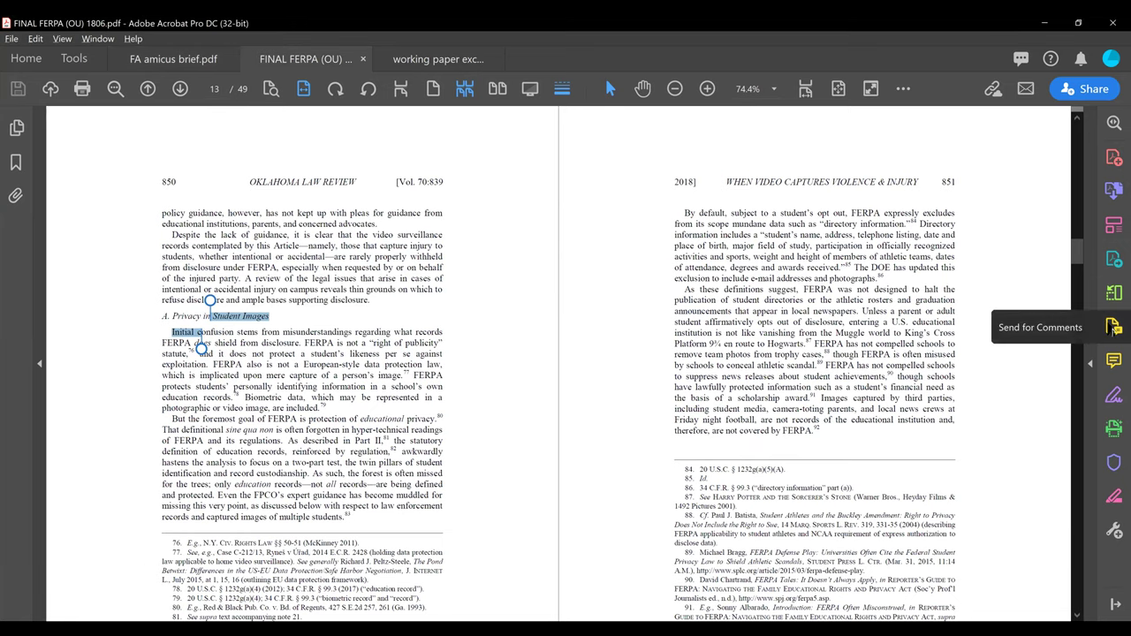
pyautogui.click(1112, 356)
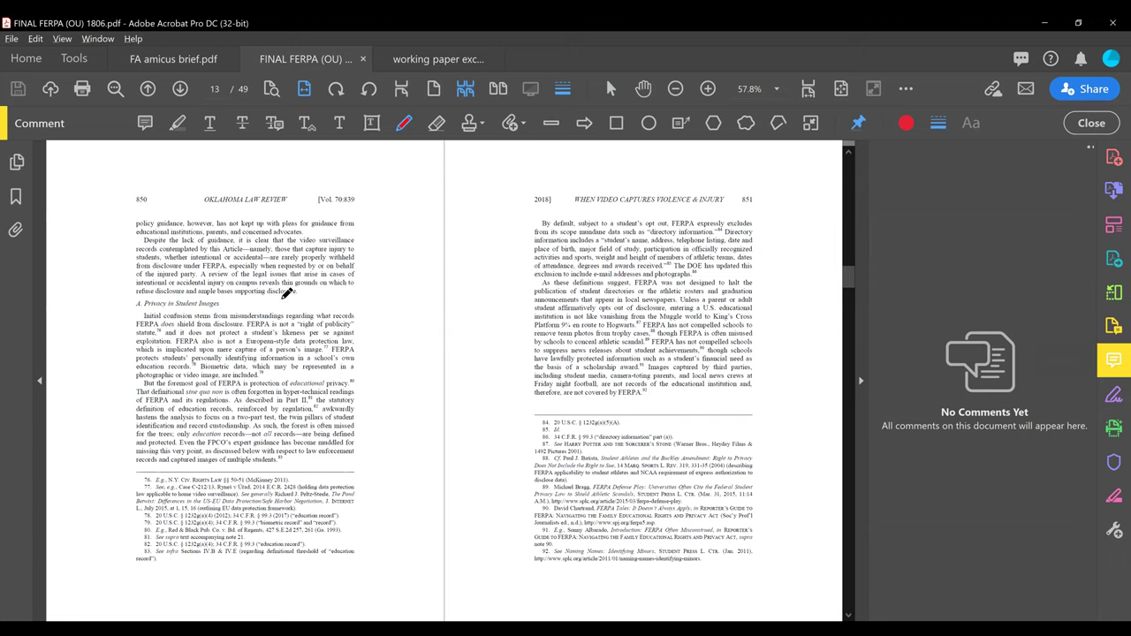
pyautogui.moveTo(209, 301)
pyautogui.mouseDown()
pyautogui.moveTo(164, 293)
pyautogui.moveTo(155, 311)
pyautogui.moveTo(142, 287)
pyautogui.mouseUp()
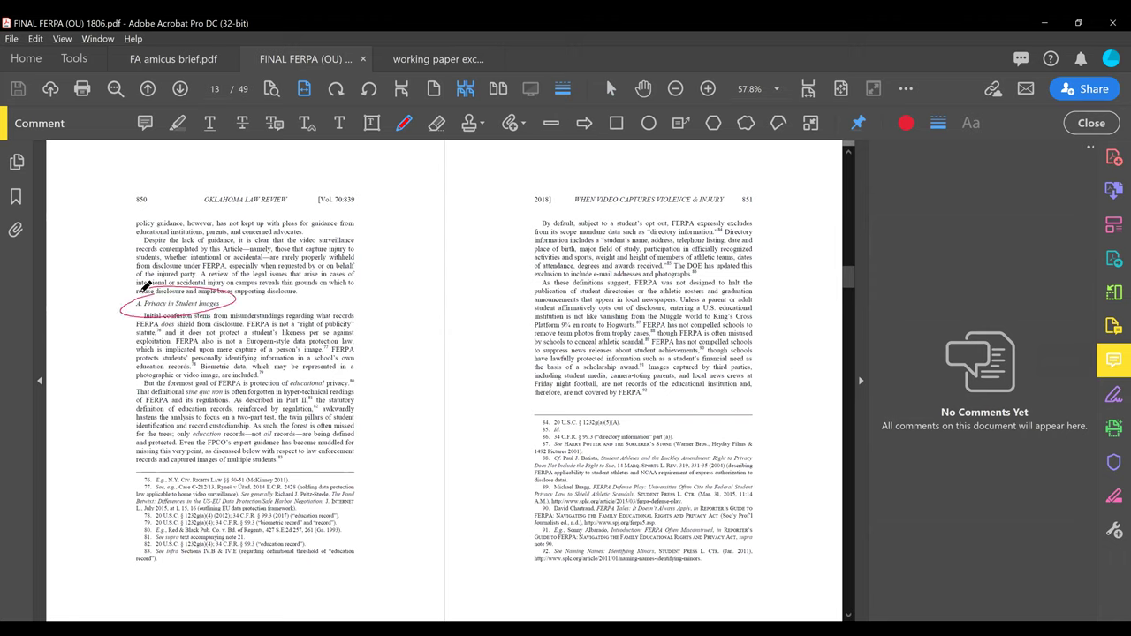
# Underline the topic sentences beginning "Initial confusion stems" and "But the foremost goal of FERPA" on page 850.
pyautogui.click(706, 88)
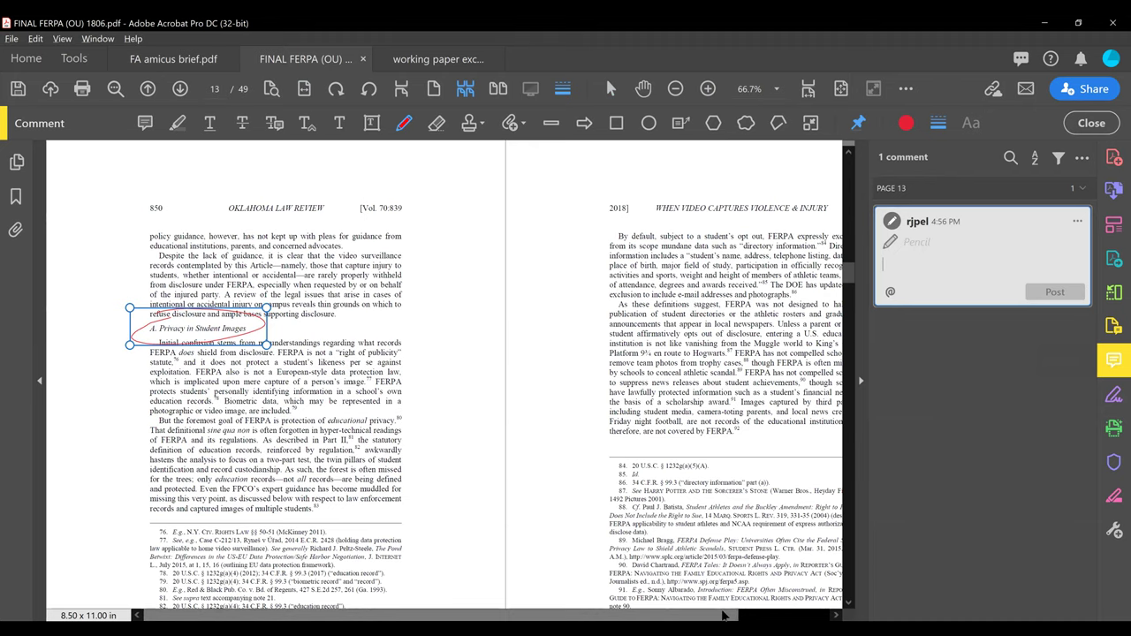
pyautogui.moveTo(724, 616); pyautogui.dragTo(776, 617)
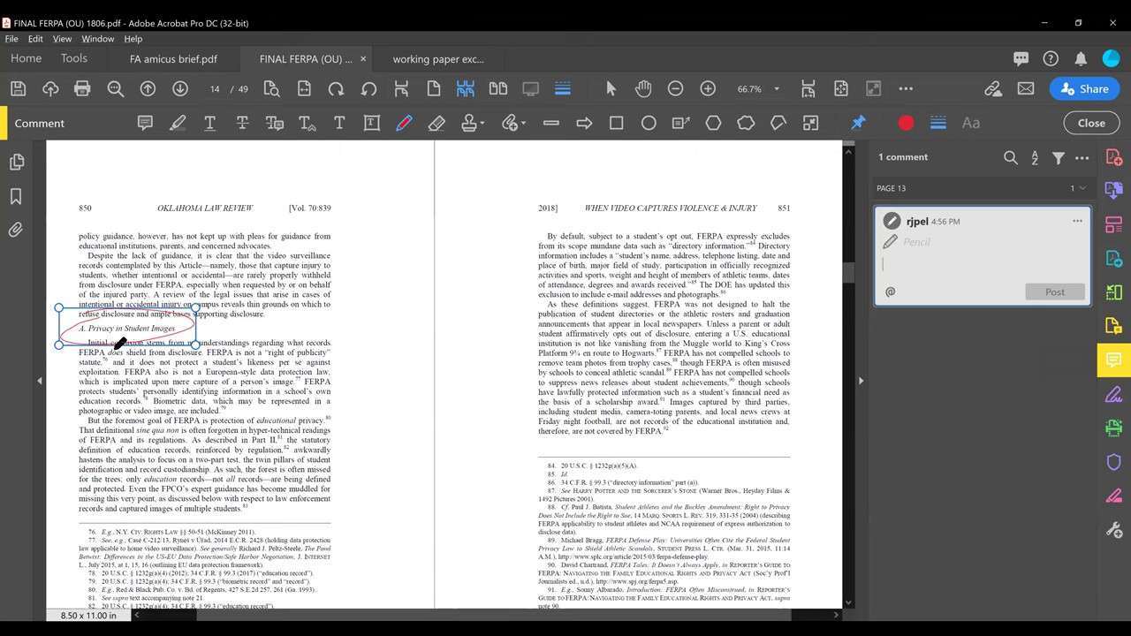
pyautogui.click(100, 345)
pyautogui.moveTo(180, 343); pyautogui.dragTo(340, 347)
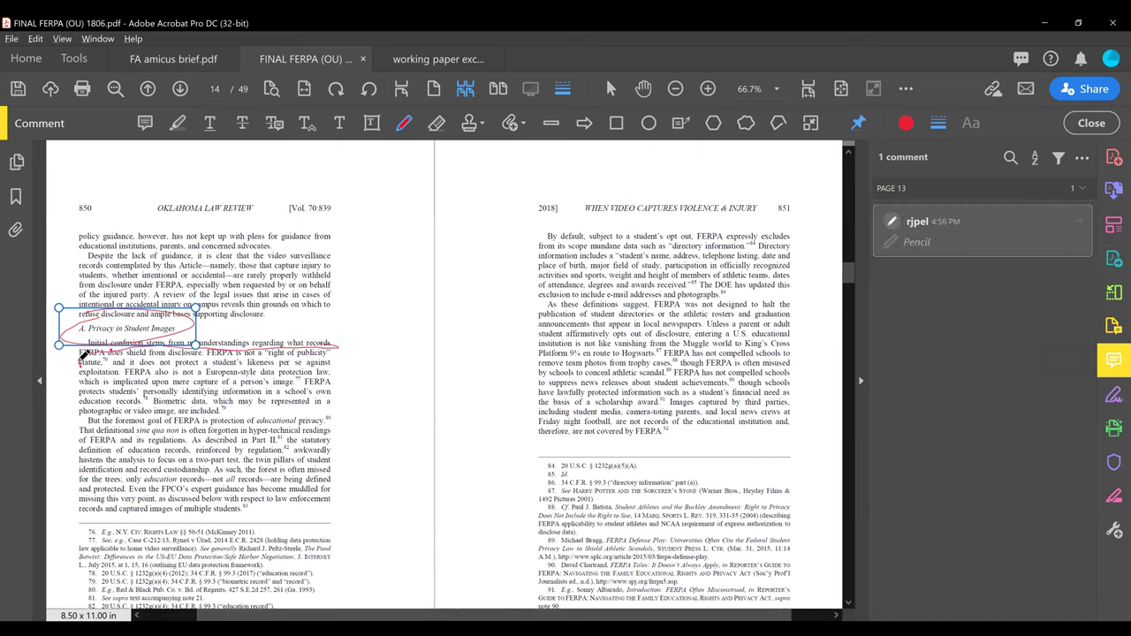
pyautogui.moveTo(82, 360); pyautogui.dragTo(200, 363)
pyautogui.moveTo(87, 420); pyautogui.dragTo(332, 422)
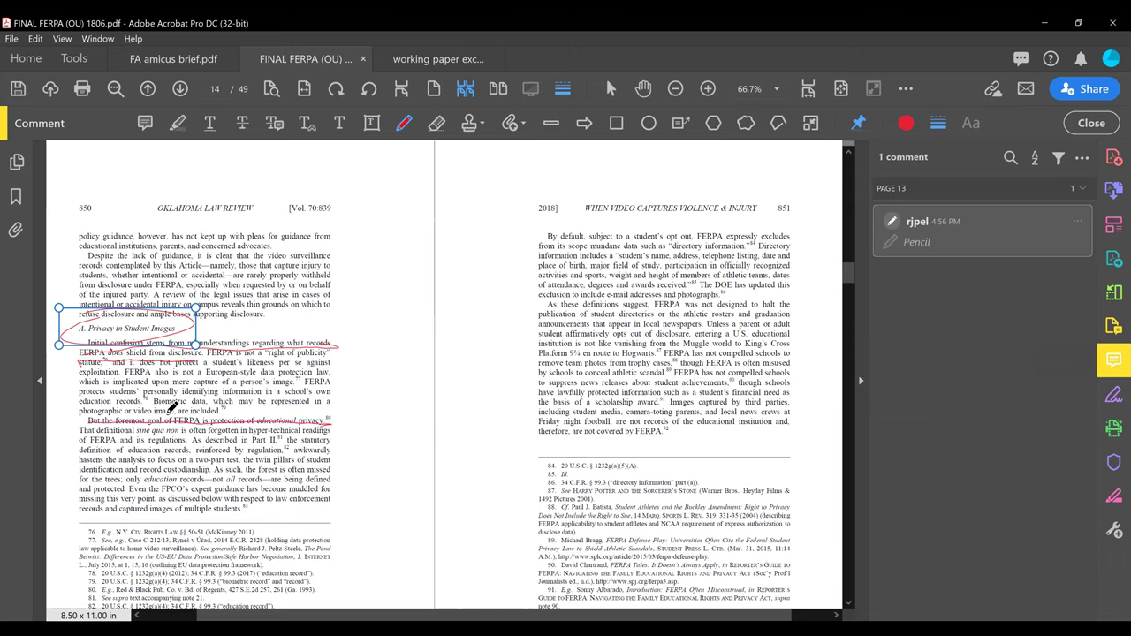
# Underline the topic sentences beginning "By default" and "As these definitions suggest" on page 851.
pyautogui.moveTo(539, 248); pyautogui.dragTo(778, 247)
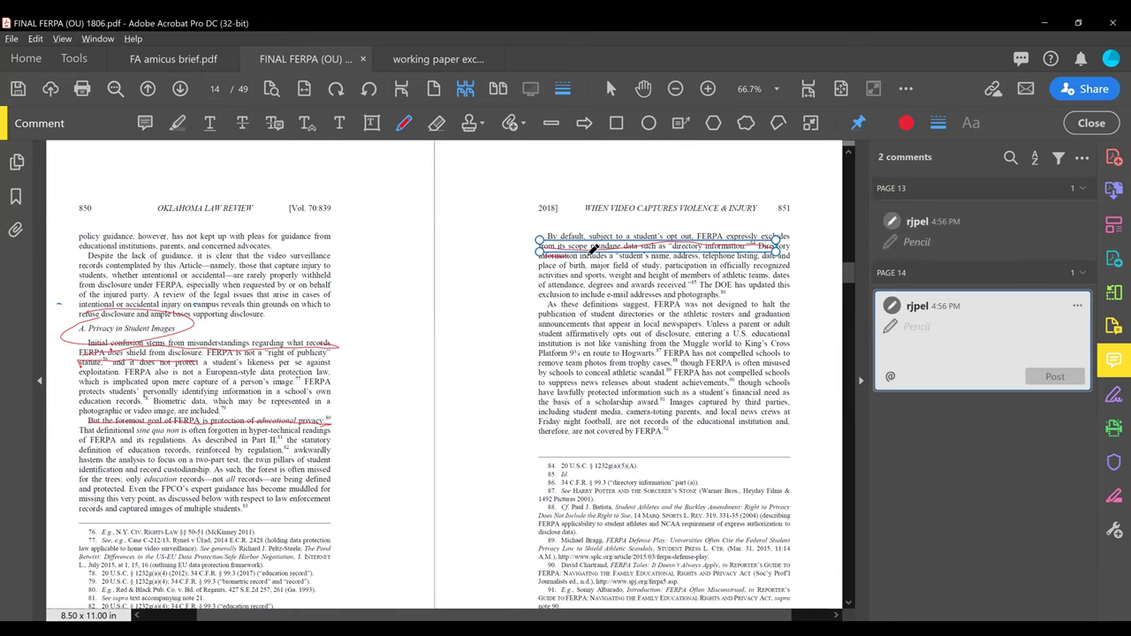
pyautogui.moveTo(610, 255); pyautogui.dragTo(727, 256)
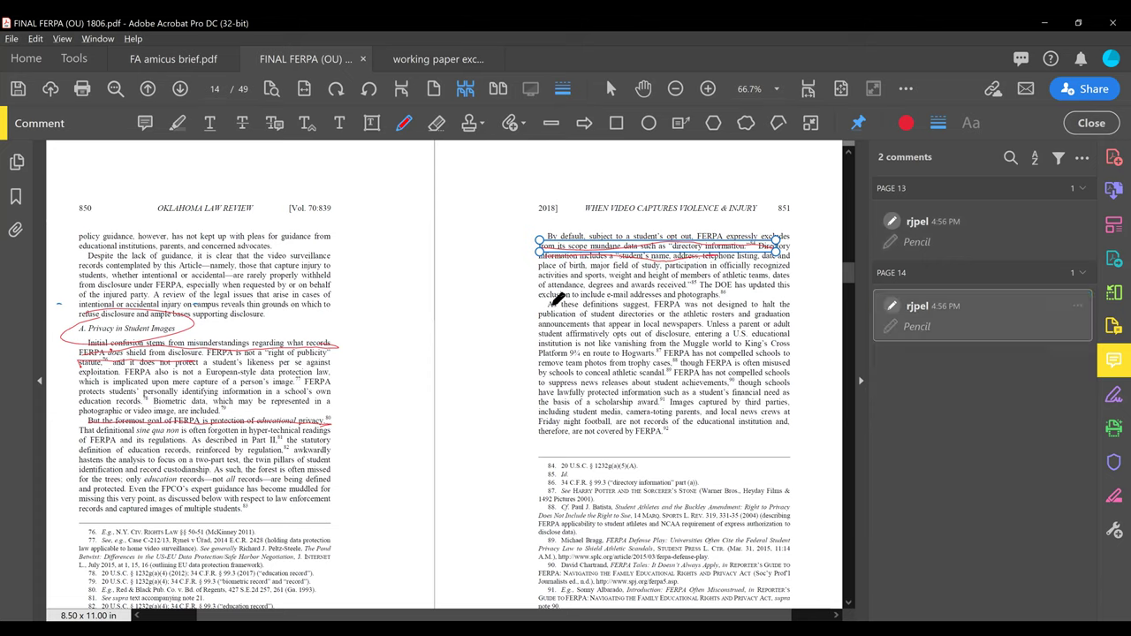
pyautogui.moveTo(546, 309); pyautogui.dragTo(785, 309)
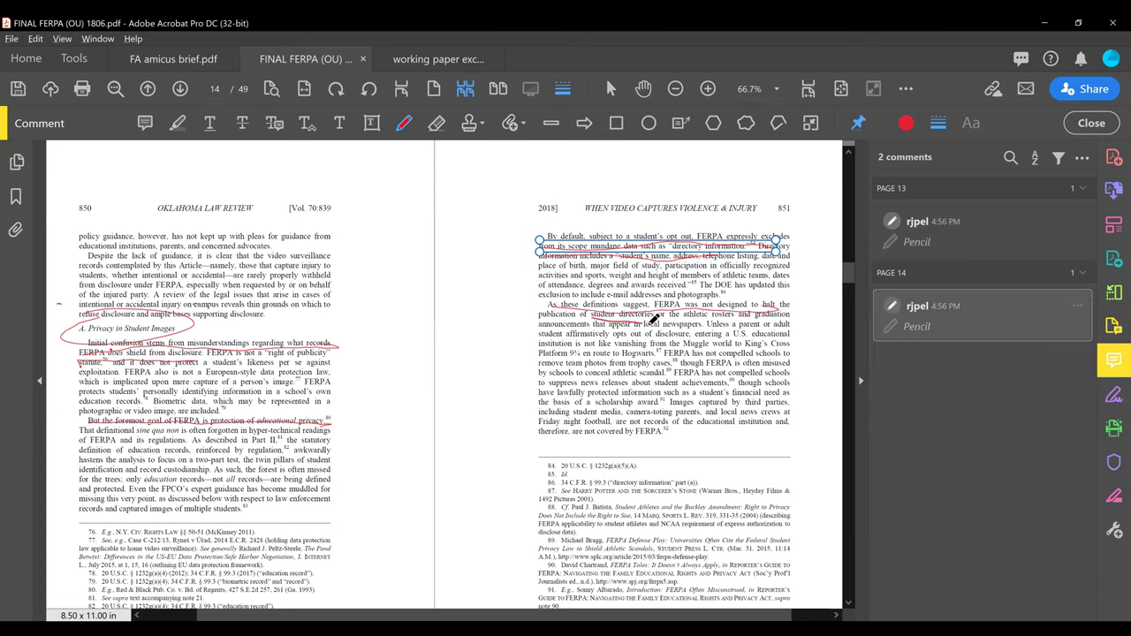
pyautogui.moveTo(685, 326); pyautogui.dragTo(608, 327)
# Circle the heading "Privacy in Student Images" again and draw slash marks in the margins beside the four topic sentences on pages 850 and 851.
pyautogui.moveTo(56, 327)
pyautogui.mouseDown()
pyautogui.moveTo(188, 309)
pyautogui.moveTo(80, 327)
pyautogui.mouseUp()
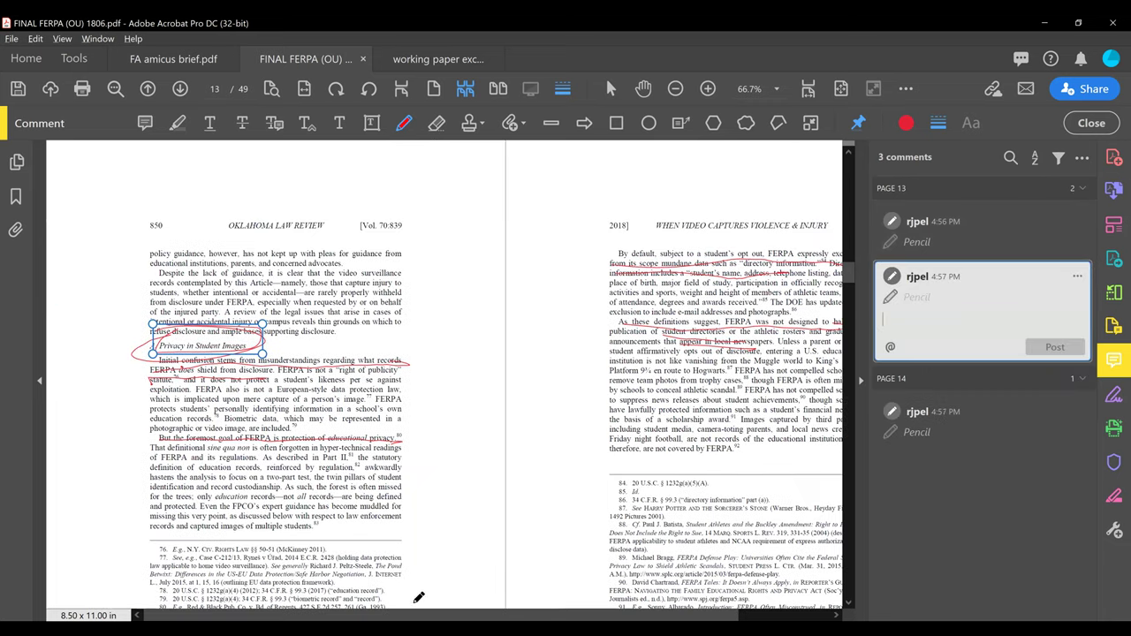
pyautogui.moveTo(402, 614); pyautogui.dragTo(468, 614)
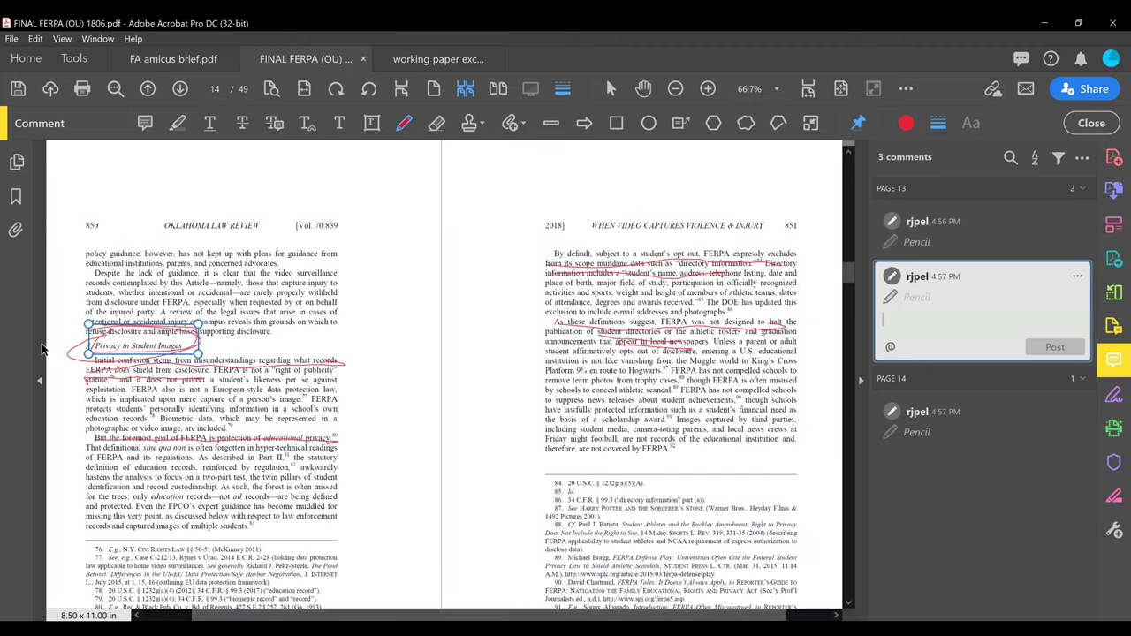
pyautogui.moveTo(349, 350)
pyautogui.mouseDown()
pyautogui.moveTo(371, 336)
pyautogui.moveTo(354, 348)
pyautogui.mouseUp()
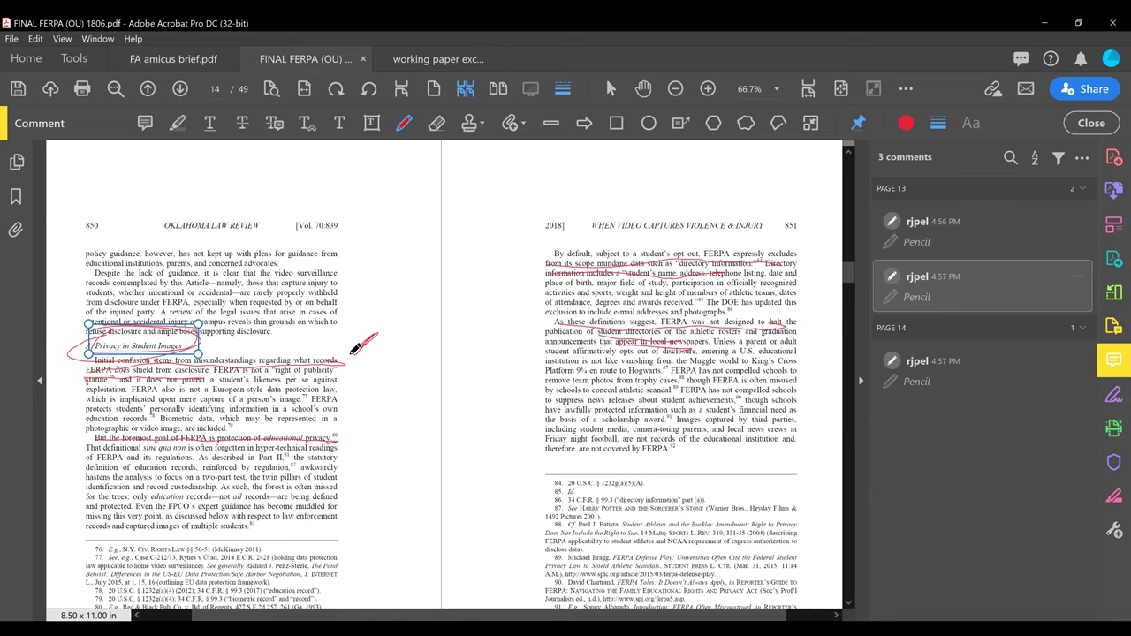
pyautogui.moveTo(352, 432)
pyautogui.mouseDown()
pyautogui.moveTo(369, 419)
pyautogui.moveTo(349, 435)
pyautogui.mouseUp()
pyautogui.moveTo(541, 257)
pyautogui.mouseDown()
pyautogui.moveTo(555, 254)
pyautogui.moveTo(519, 274)
pyautogui.mouseUp()
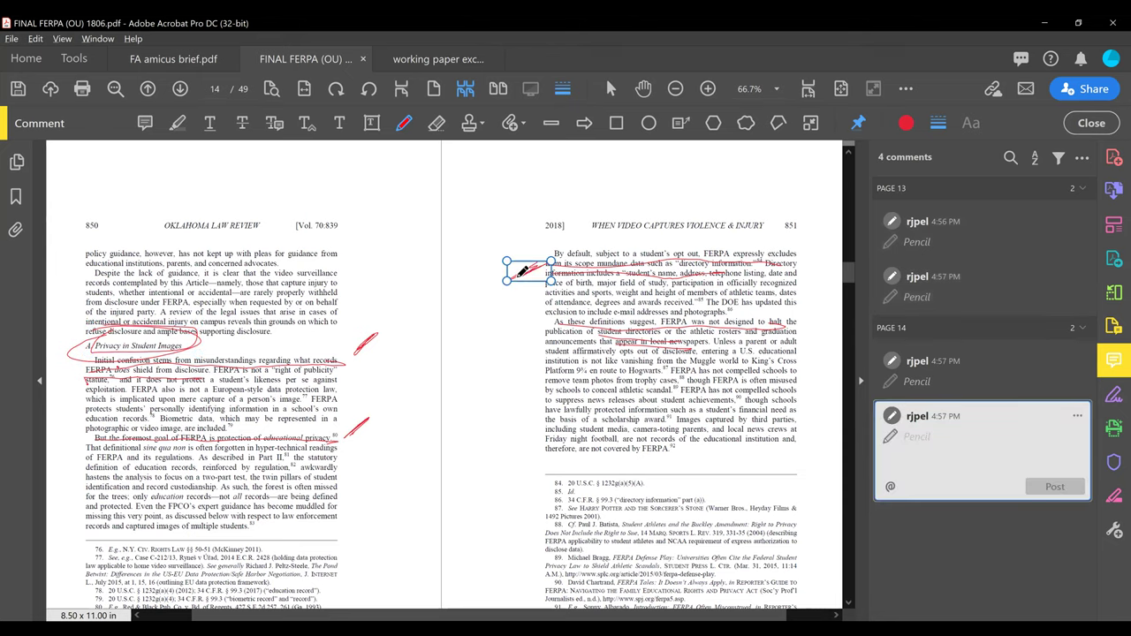
pyautogui.moveTo(535, 334); pyautogui.dragTo(503, 354)
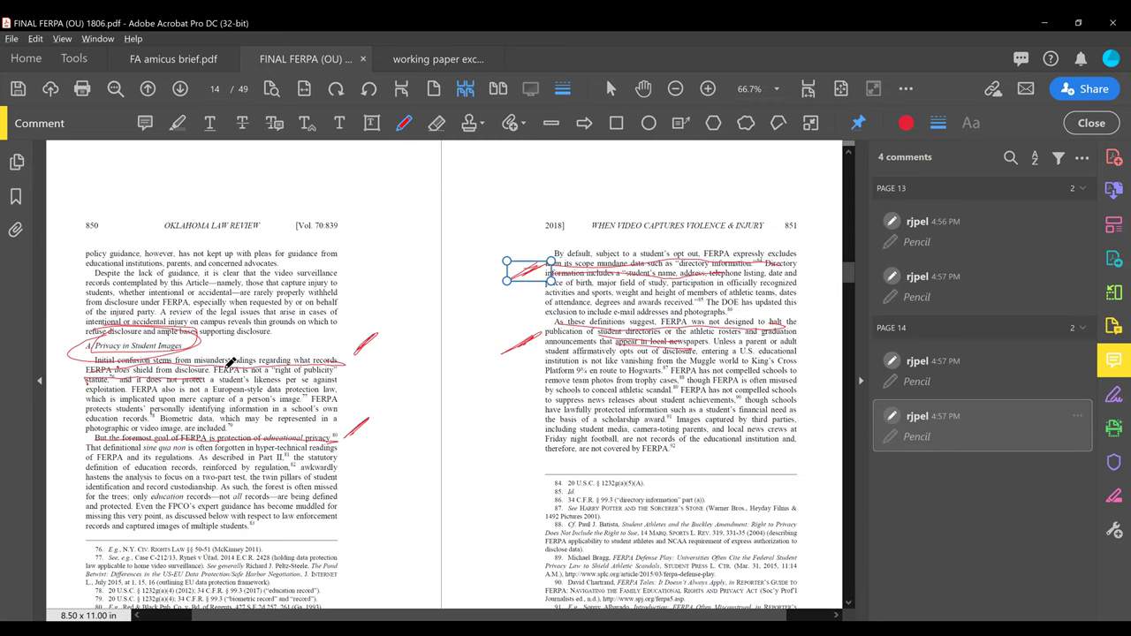
# Bracket the "Initial confusion" paragraph in both margins and underline its closing sentence about biometric data.
pyautogui.moveTo(353, 371); pyautogui.dragTo(357, 420)
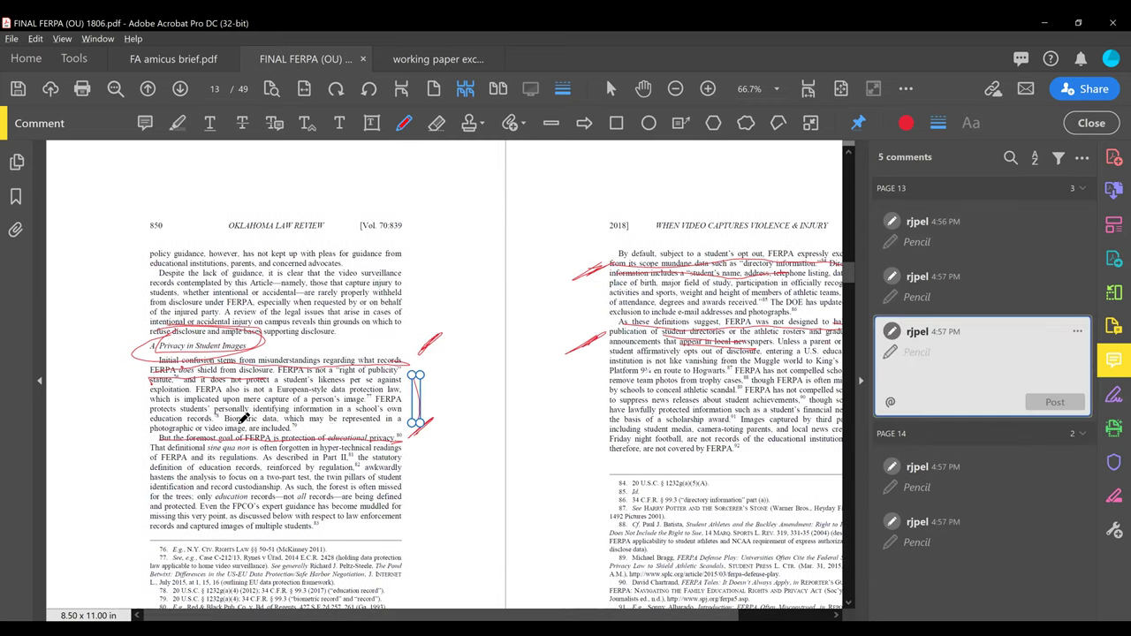
pyautogui.moveTo(242, 419); pyautogui.dragTo(394, 424)
pyautogui.moveTo(180, 425); pyautogui.dragTo(292, 429)
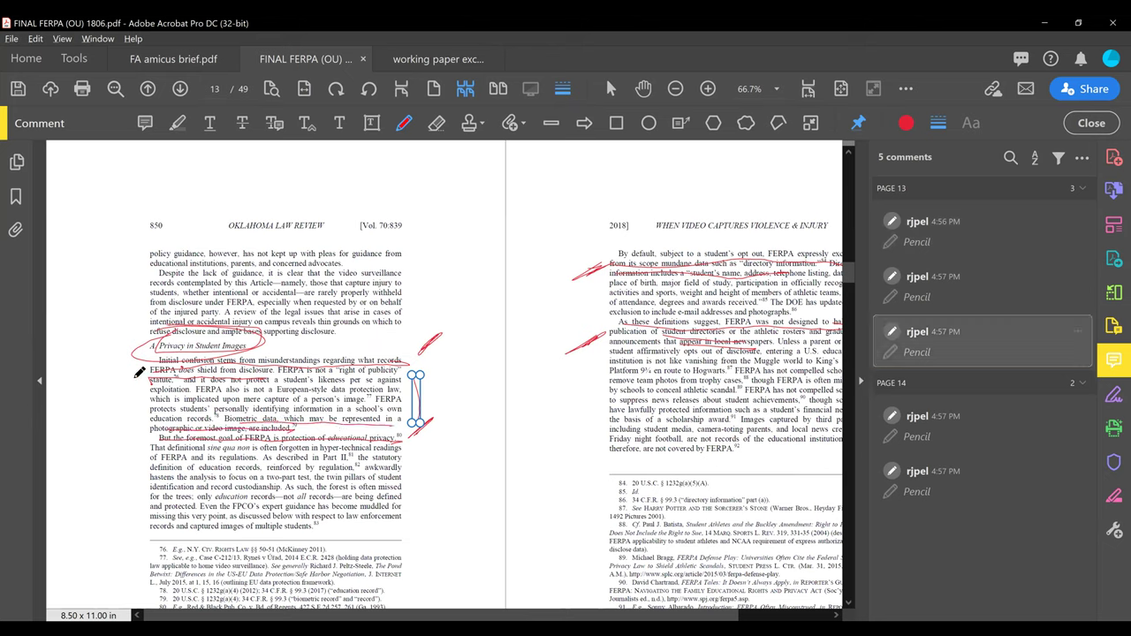
pyautogui.moveTo(133, 377); pyautogui.dragTo(135, 423)
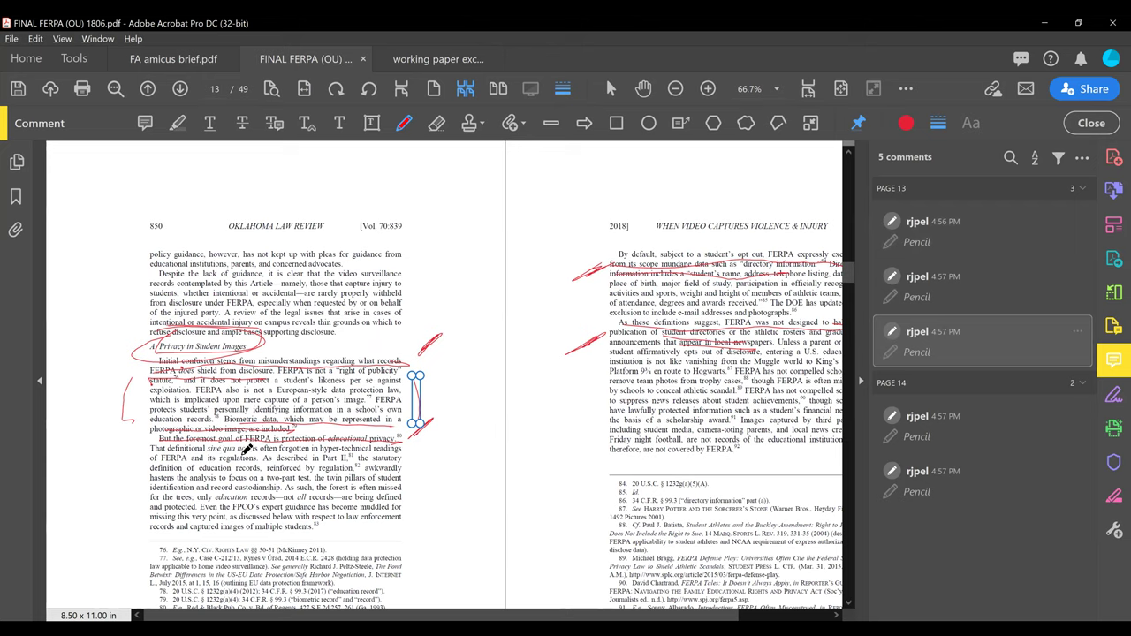
# In page 850's last paragraph, underline "definitional sine qua non", "FPCO's expert guidance" and "multiple students", mark "muddled", and draw downward arrows in both margins.
pyautogui.moveTo(167, 452); pyautogui.dragTo(264, 456)
pyautogui.moveTo(146, 447); pyautogui.dragTo(150, 517)
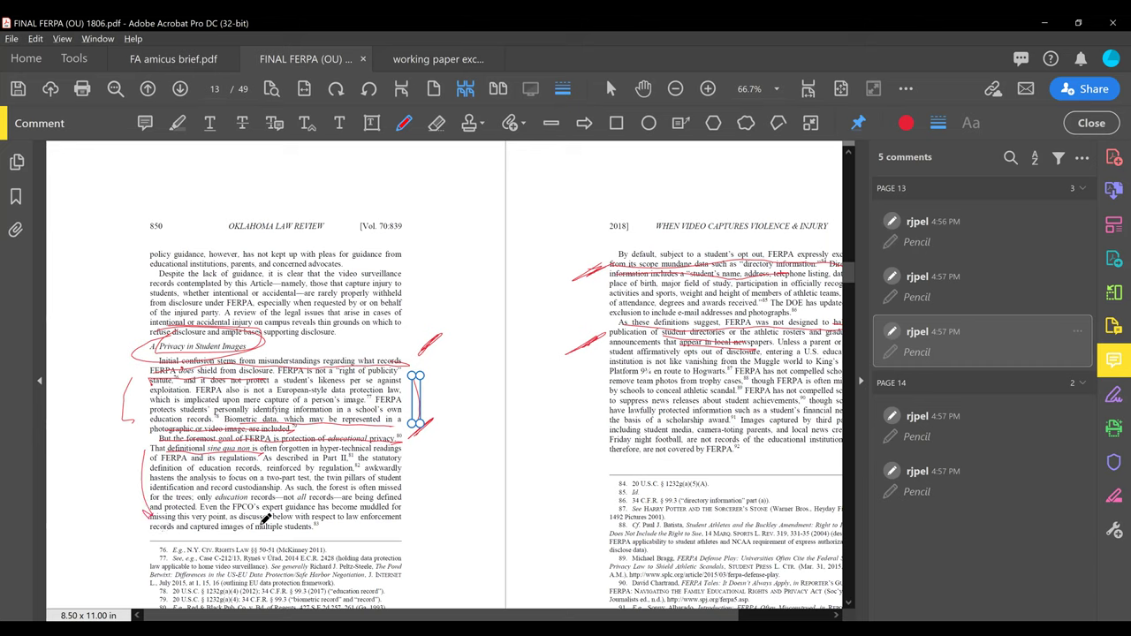
pyautogui.moveTo(255, 510); pyautogui.dragTo(316, 511)
pyautogui.moveTo(386, 497)
pyautogui.mouseDown()
pyautogui.moveTo(393, 504)
pyautogui.moveTo(364, 508)
pyautogui.mouseUp()
pyautogui.moveTo(251, 521); pyautogui.dragTo(316, 524)
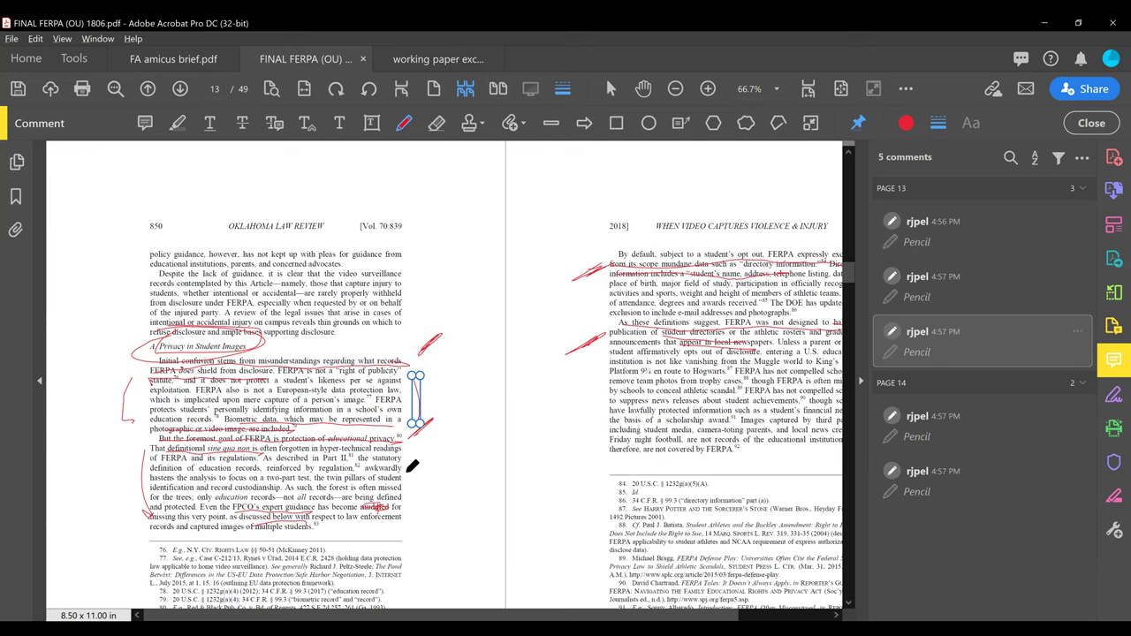
pyautogui.moveTo(410, 451); pyautogui.dragTo(411, 504)
pyautogui.moveTo(411, 520)
pyautogui.mouseDown()
pyautogui.moveTo(418, 530)
pyautogui.moveTo(431, 514)
pyautogui.mouseUp()
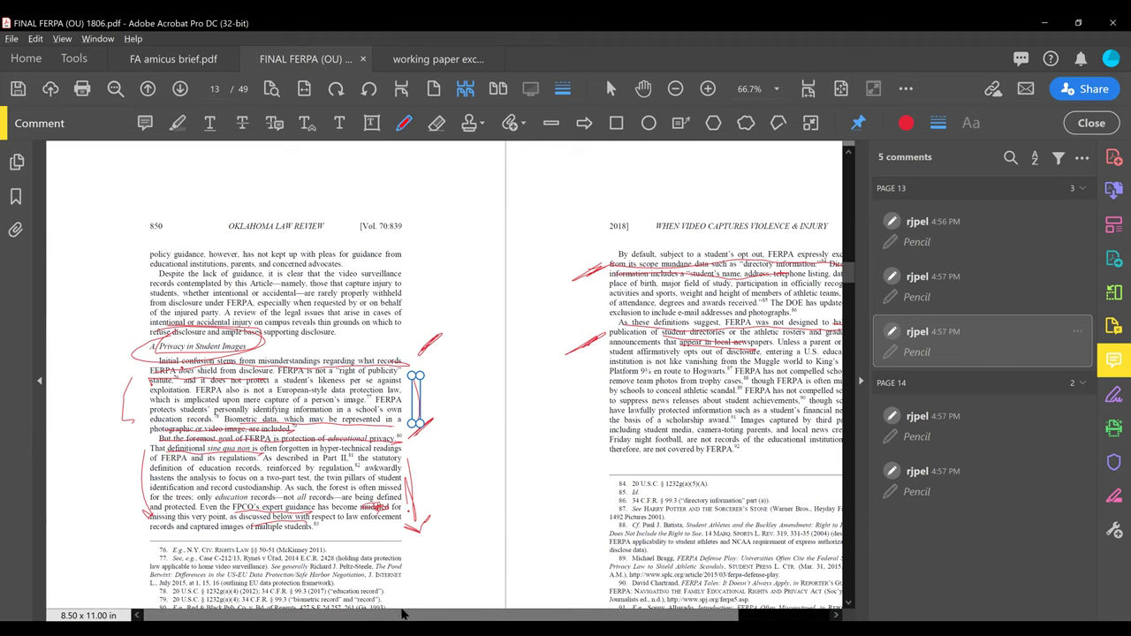
# On page 851, draw curves in the margin beside the "By default" paragraph and circle "DOE" and "photographs" in its last sentence.
pyautogui.hscroll(3, 487, 609)
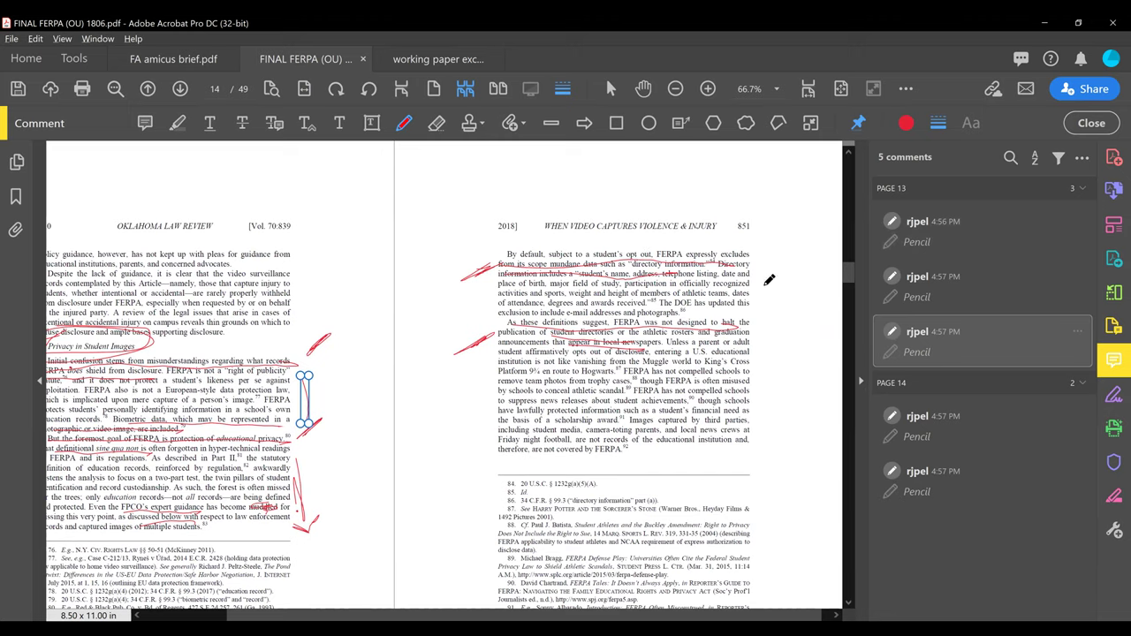
pyautogui.moveTo(765, 263); pyautogui.dragTo(756, 307)
pyautogui.moveTo(689, 297)
pyautogui.mouseDown()
pyautogui.moveTo(624, 306)
pyautogui.moveTo(664, 309)
pyautogui.moveTo(643, 308)
pyautogui.moveTo(649, 333)
pyautogui.mouseUp()
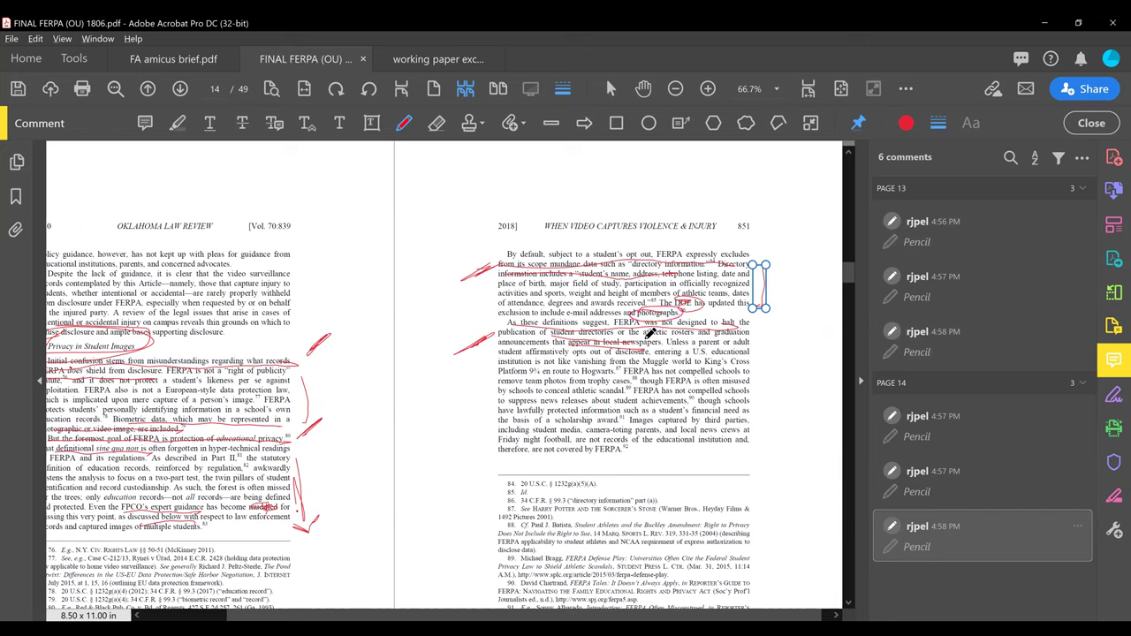
pyautogui.moveTo(770, 258); pyautogui.dragTo(777, 320)
# Draw downward arrows beside the "As these definitions suggest" paragraph and underline its closing sentence from "Images captured by third parties" to "covered by FERPA".
pyautogui.moveTo(758, 341)
pyautogui.mouseDown()
pyautogui.moveTo(760, 413)
pyautogui.moveTo(775, 419)
pyautogui.mouseUp()
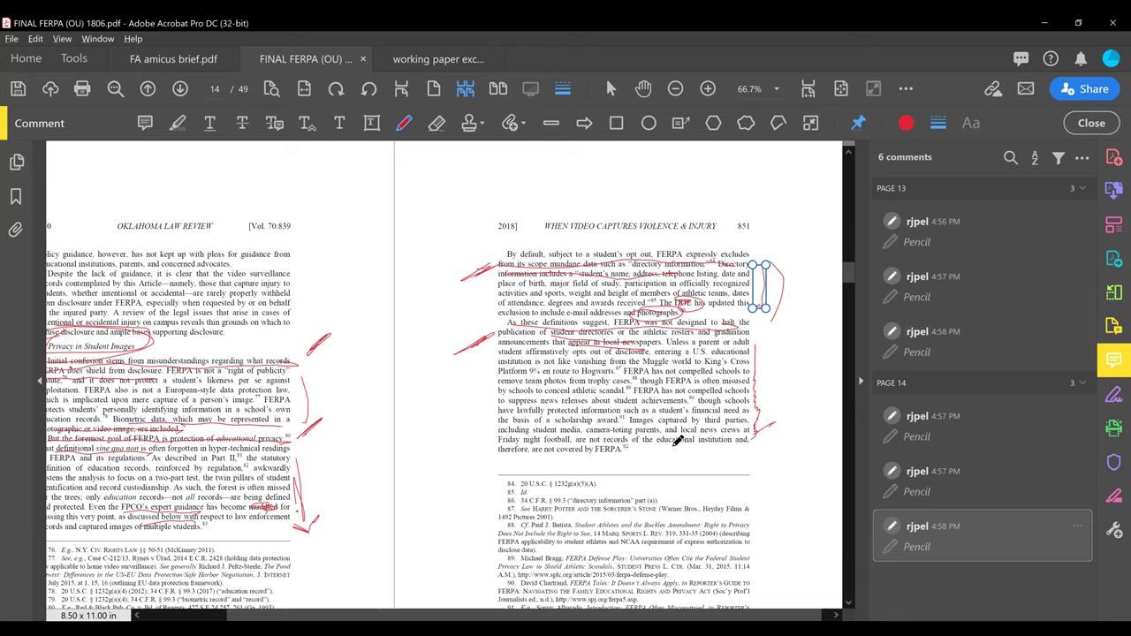
pyautogui.moveTo(647, 426); pyautogui.dragTo(733, 424)
pyautogui.moveTo(575, 438); pyautogui.dragTo(744, 440)
pyautogui.moveTo(555, 451); pyautogui.dragTo(634, 452)
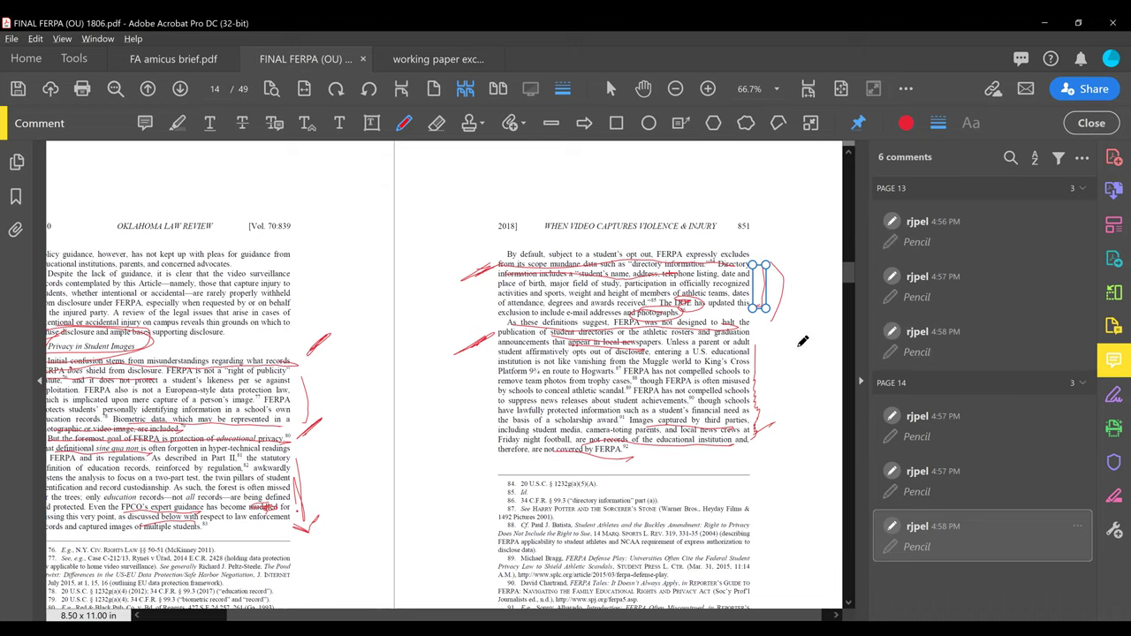
pyautogui.moveTo(757, 337)
pyautogui.mouseDown()
pyautogui.moveTo(780, 403)
pyautogui.moveTo(765, 438)
pyautogui.moveTo(783, 449)
pyautogui.mouseUp()
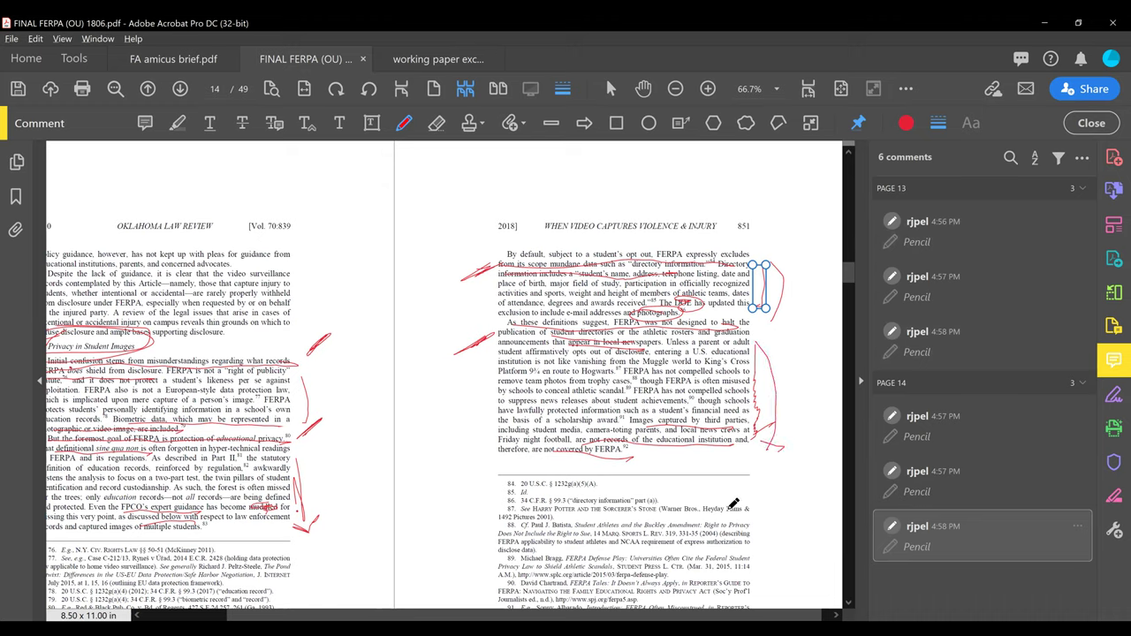